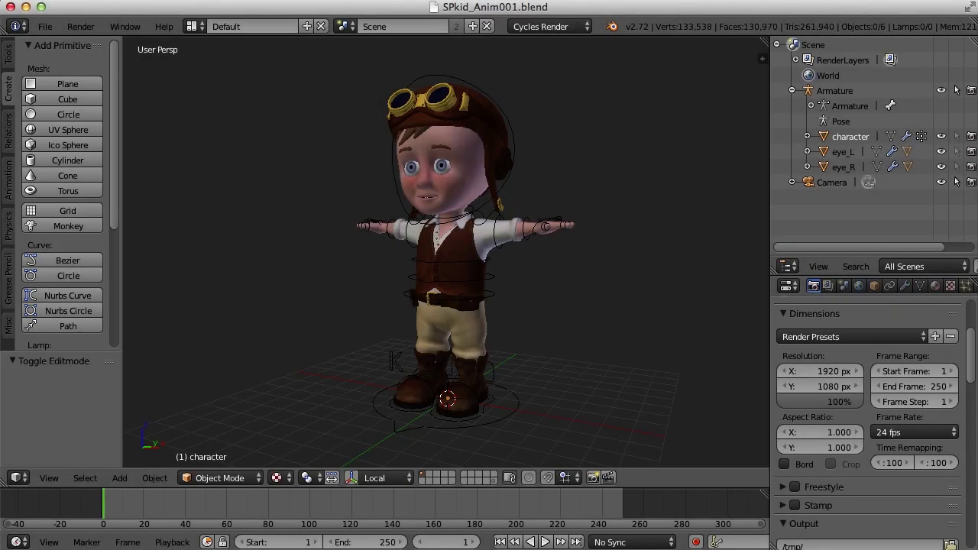
# - Orbit and zoom the viewport for a closer, lower view of the kid's body and boots
pyautogui.moveTo(594, 279); pyautogui.dragTo(515, 375, button='middle')
pyautogui.scroll(2, 575, 327)
# - Select the kid's armature and switch it into Pose Mode
pyautogui.rightClick(515, 375)
pyautogui.moveTo(604, 393); pyautogui.dragTo(587, 390, button='middle')
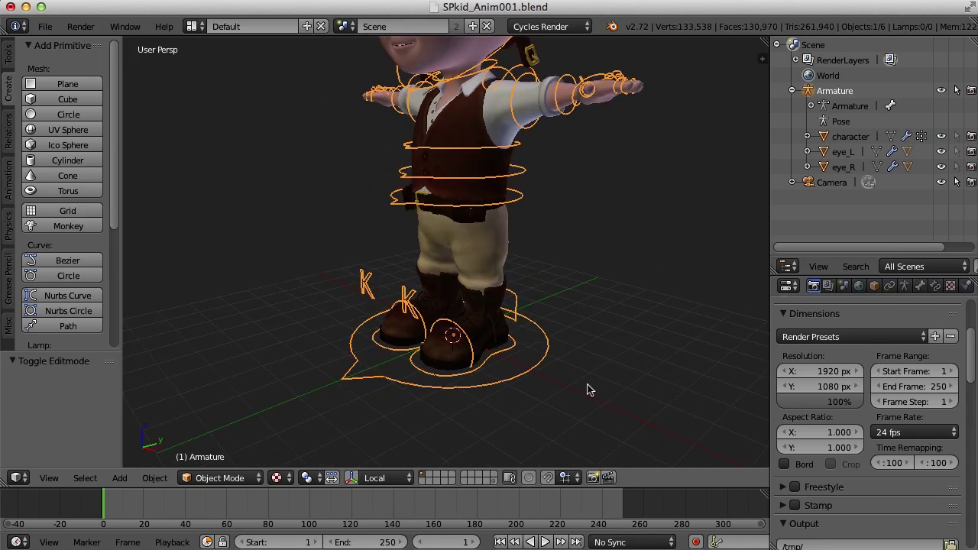
pyautogui.click(211, 478)
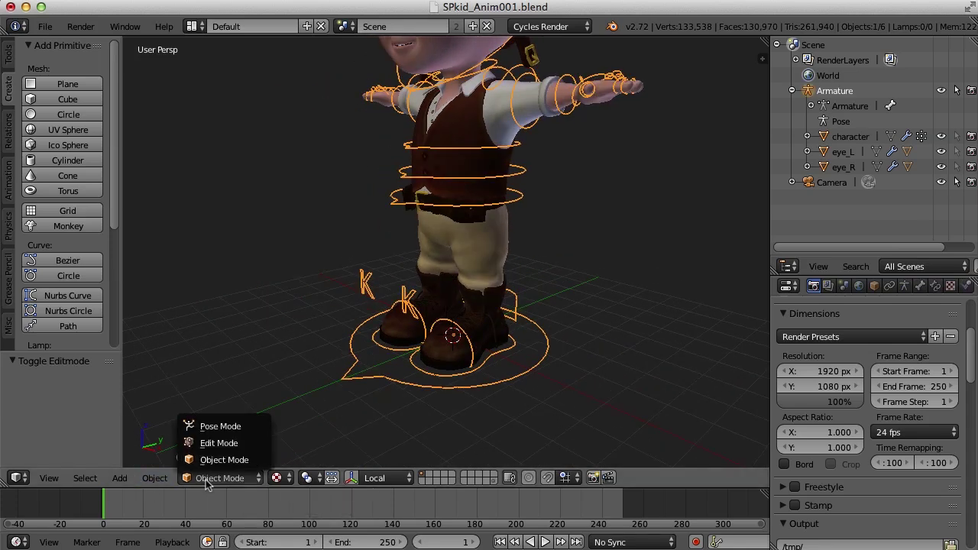
pyautogui.click(214, 426)
pyautogui.moveTo(338, 384); pyautogui.dragTo(393, 393, button='middle')
# - Select MasterCtrl under the feet and test-move the whole rig, cancelling to keep it at the origin
pyautogui.rightClick(393, 390)
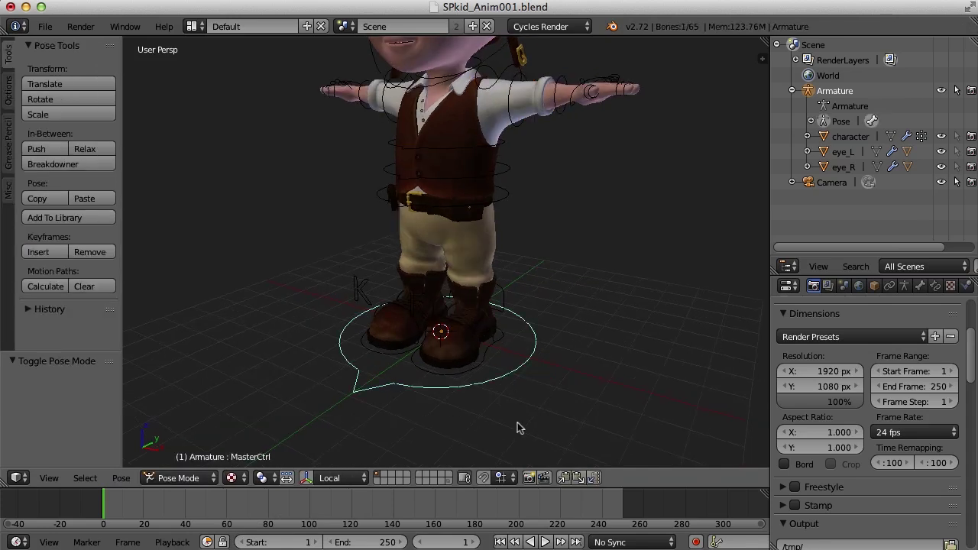
pyautogui.scroll(-2, 518, 424)
pyautogui.keyDown('shift'); pyautogui.scroll(4, 575, 371); pyautogui.keyUp('shift')
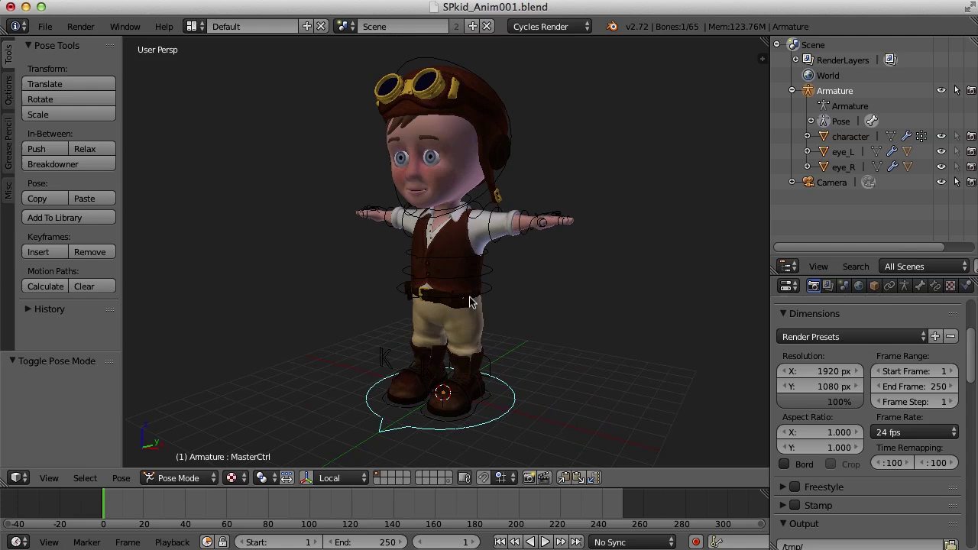
pyautogui.rightClick(432, 420)
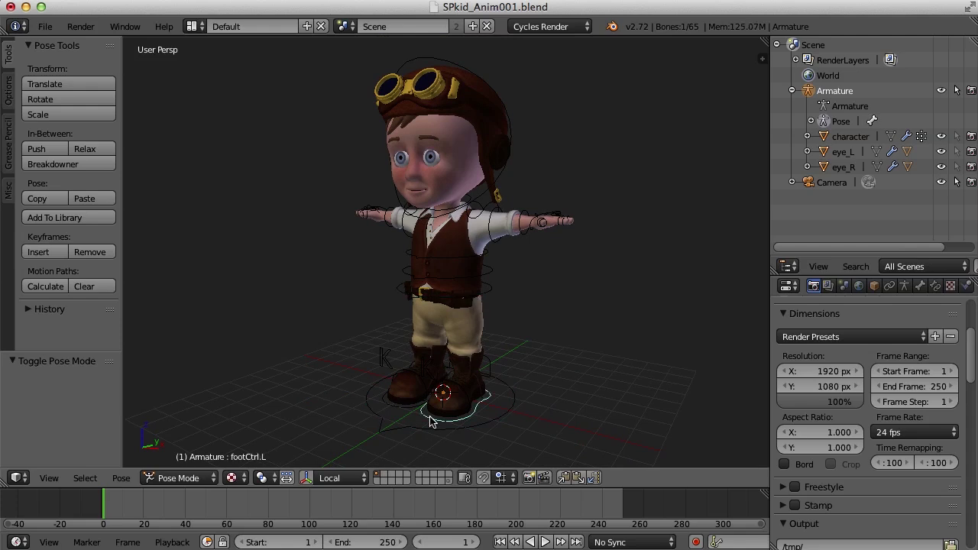
pyautogui.rightClick(503, 418)
pyautogui.scroll(-2, 595, 417)
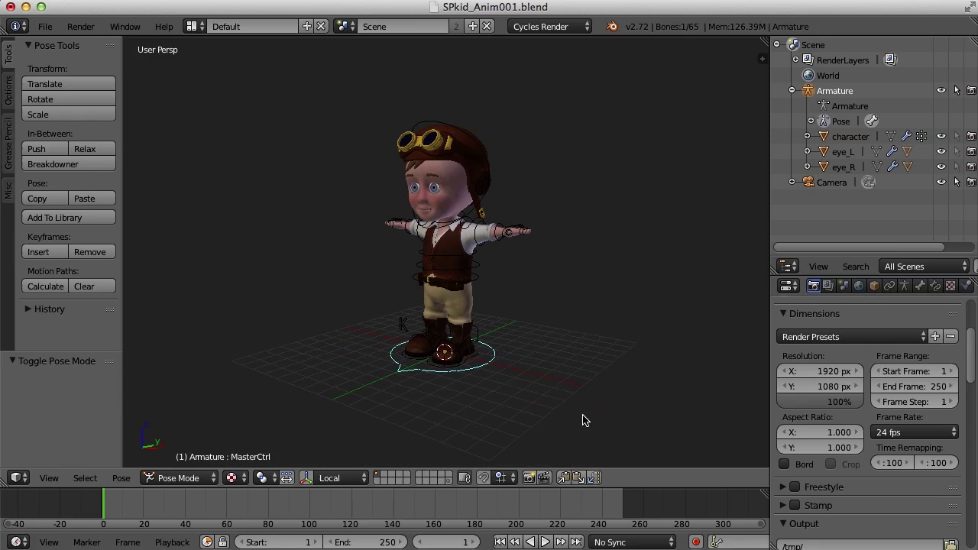
pyautogui.press('g')
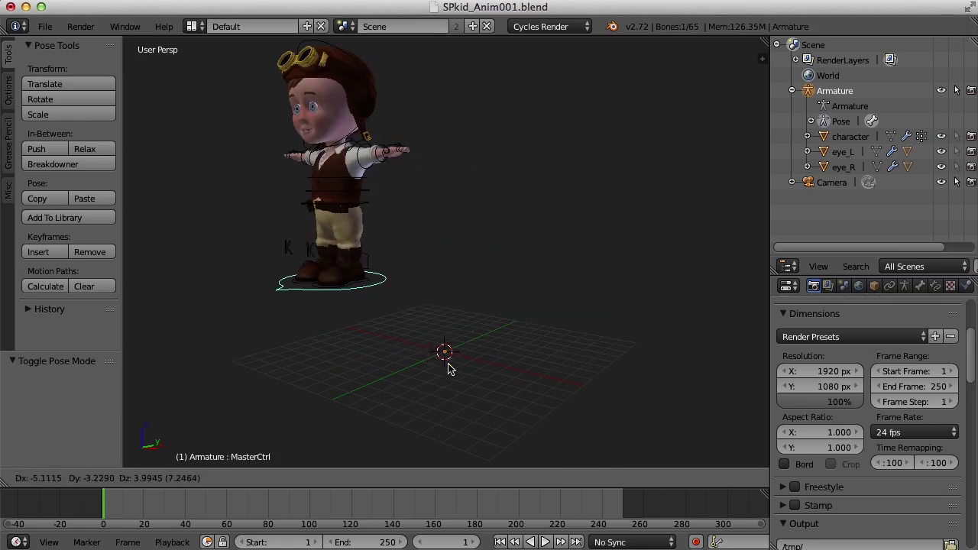
pyautogui.rightClick(483, 364)
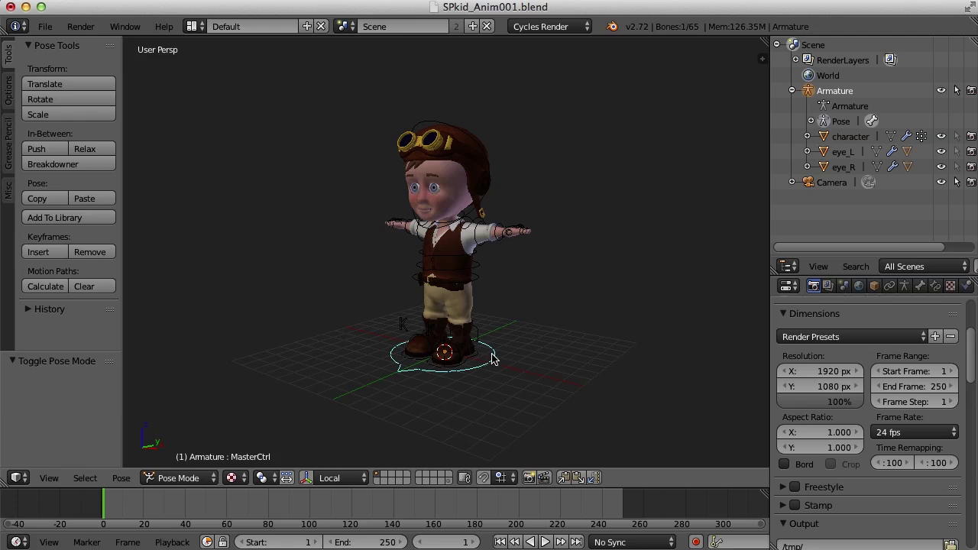
pyautogui.scroll(2, 535, 362)
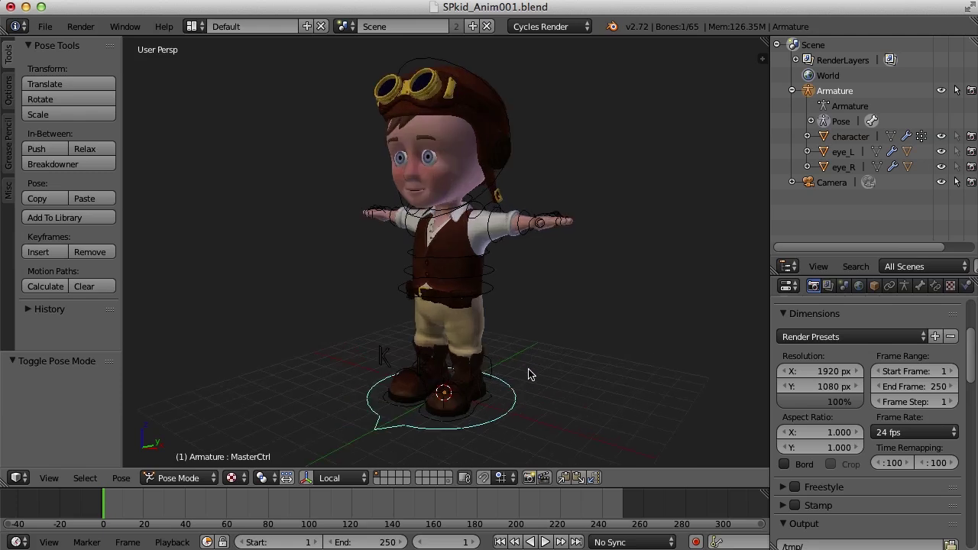
pyautogui.moveTo(532, 374); pyautogui.dragTo(548, 370, button='middle')
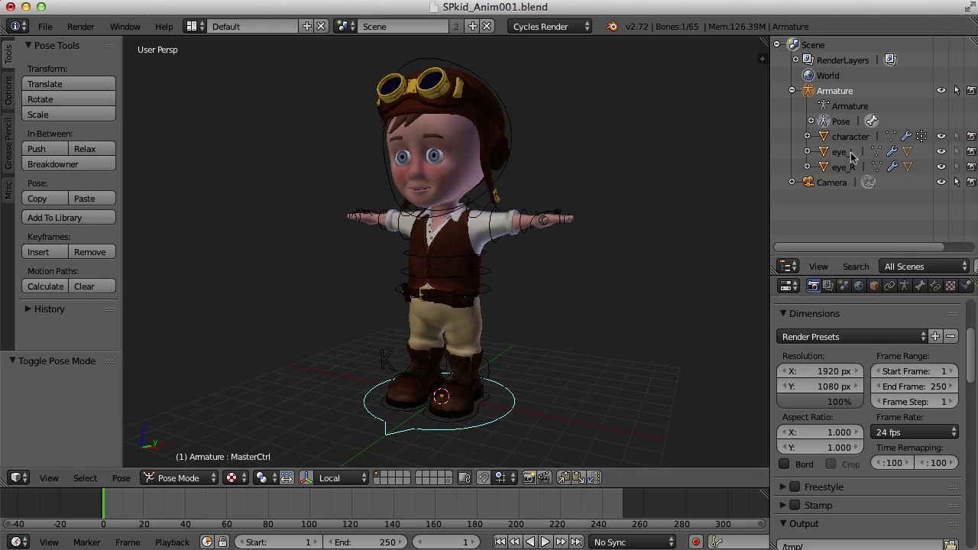
# - Set the character mesh's Subdivision Surface viewport level from 1 to 0
pyautogui.click(854, 139)
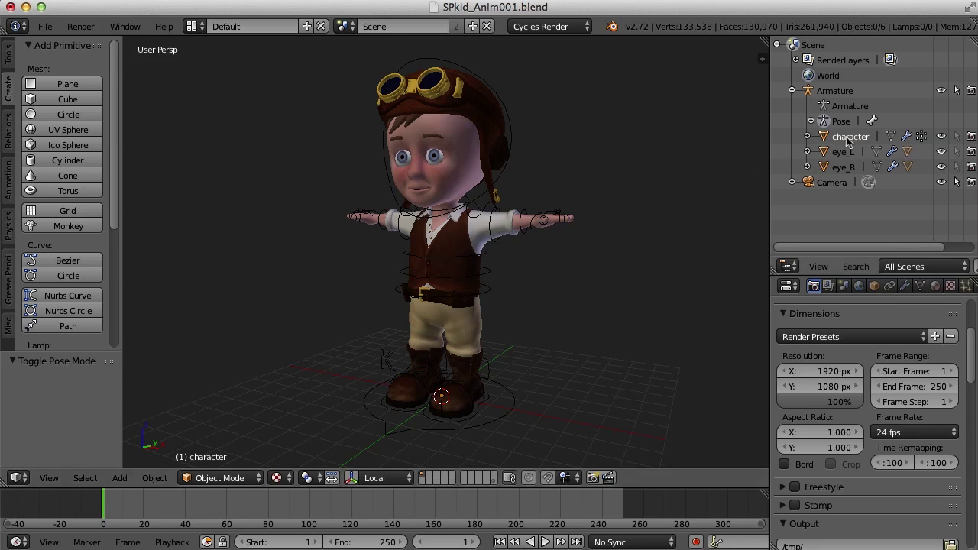
pyautogui.click(905, 286)
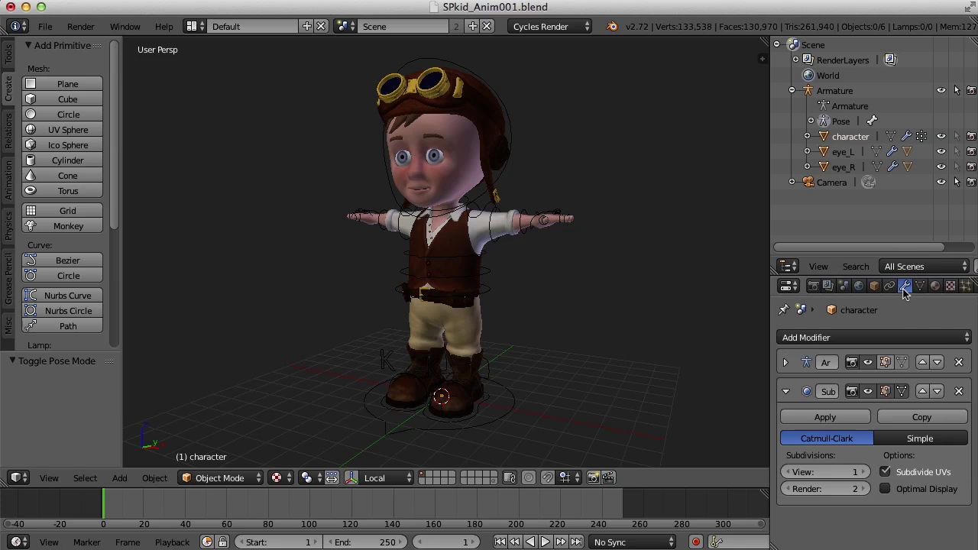
pyautogui.click(788, 472)
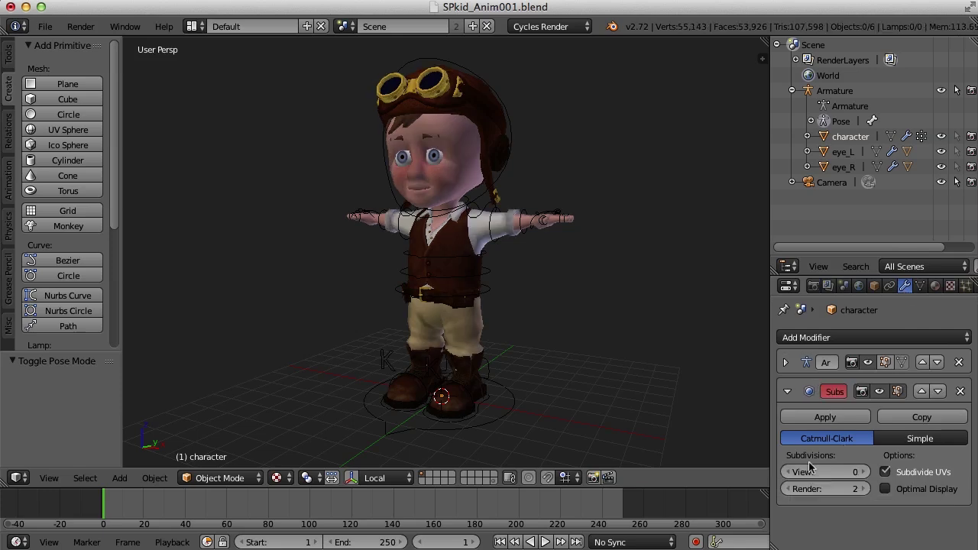
# - Back in Pose Mode, test-move MasterCtrl and cancel, then show the Render properties (1920×1080, 24 fps)
pyautogui.rightClick(497, 417)
pyautogui.hotkey('ctrl', 'Tab')
pyautogui.press('g')
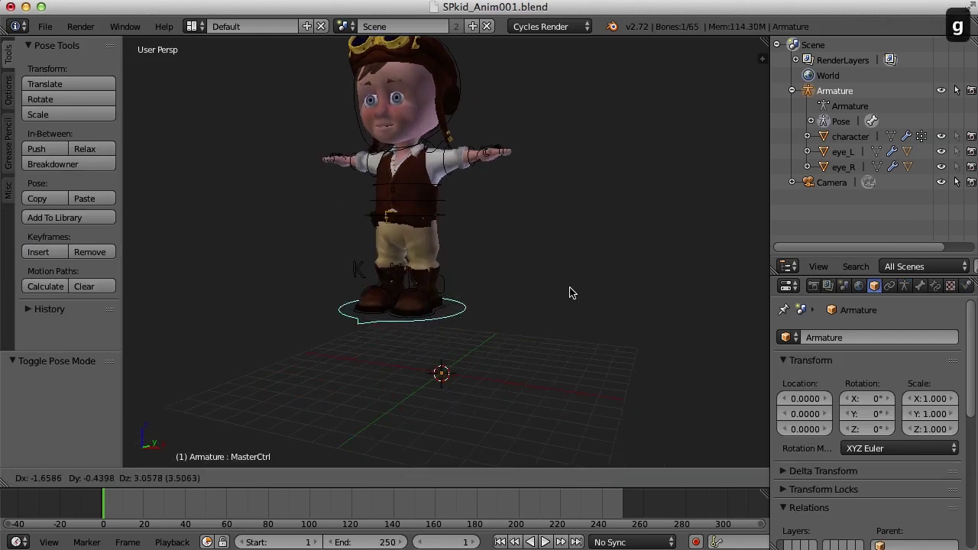
pyautogui.rightClick(697, 367)
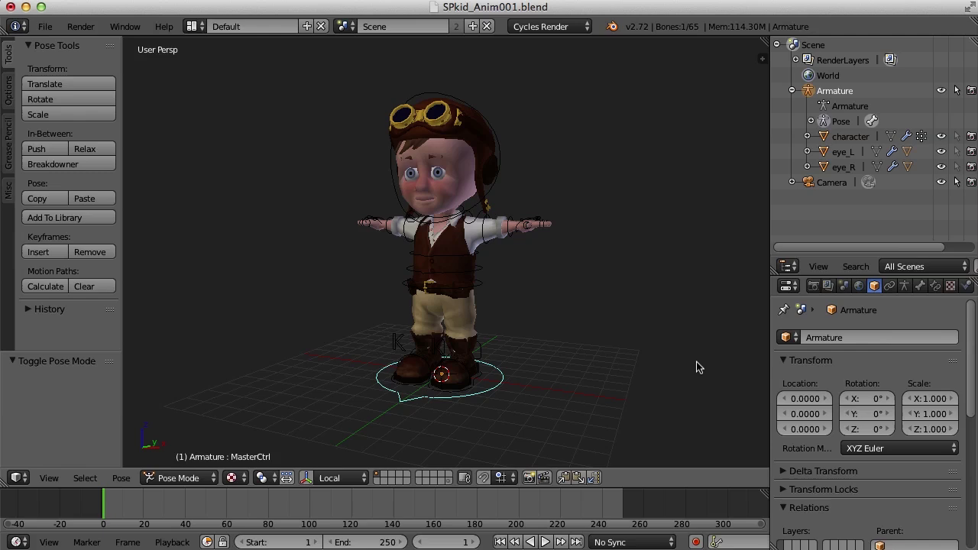
pyautogui.click(814, 287)
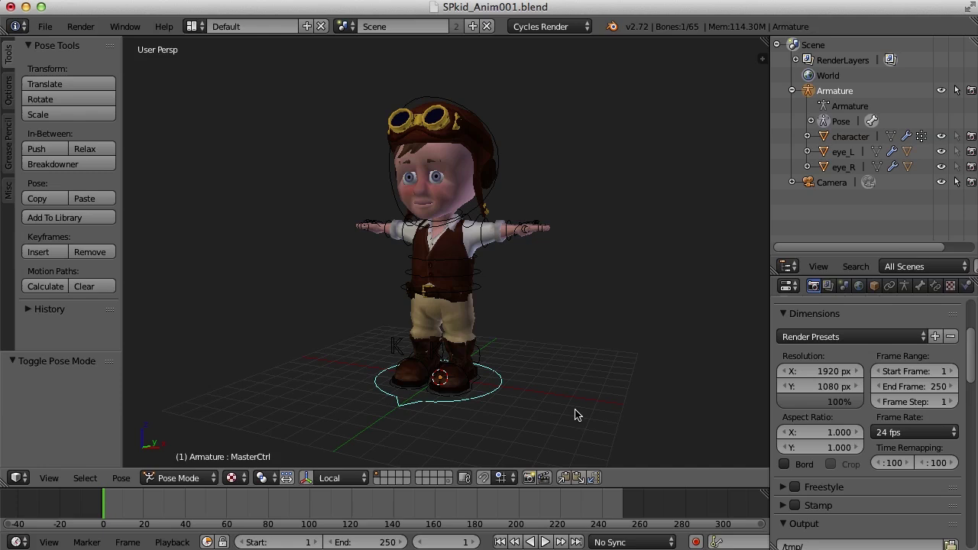
# - Set the timeline End frame to 32 and View All so frames 0–32 fill the timeline
pyautogui.moveTo(383, 509); pyautogui.dragTo(397, 508, button='middle')
pyautogui.click(388, 544)
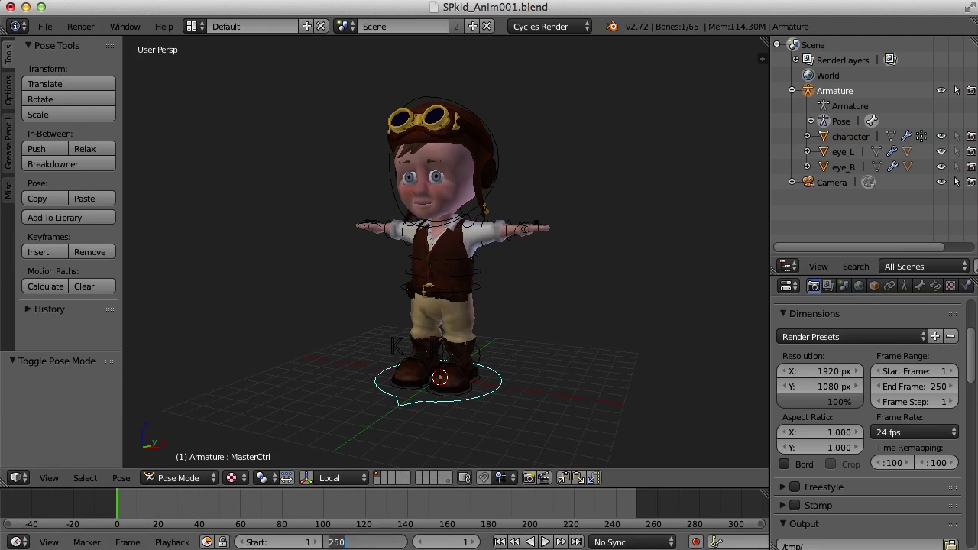
pyautogui.write('32')
pyautogui.press('Return')
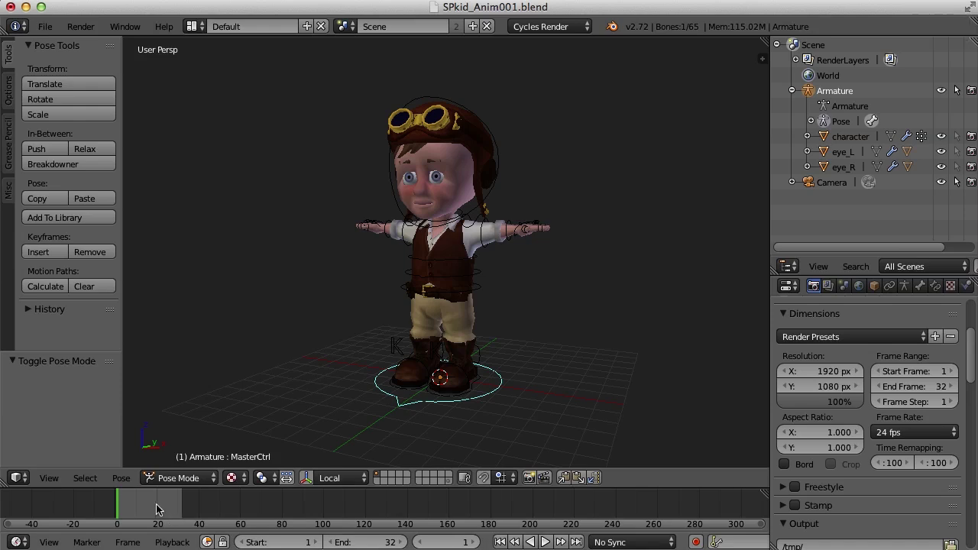
pyautogui.press('Home')
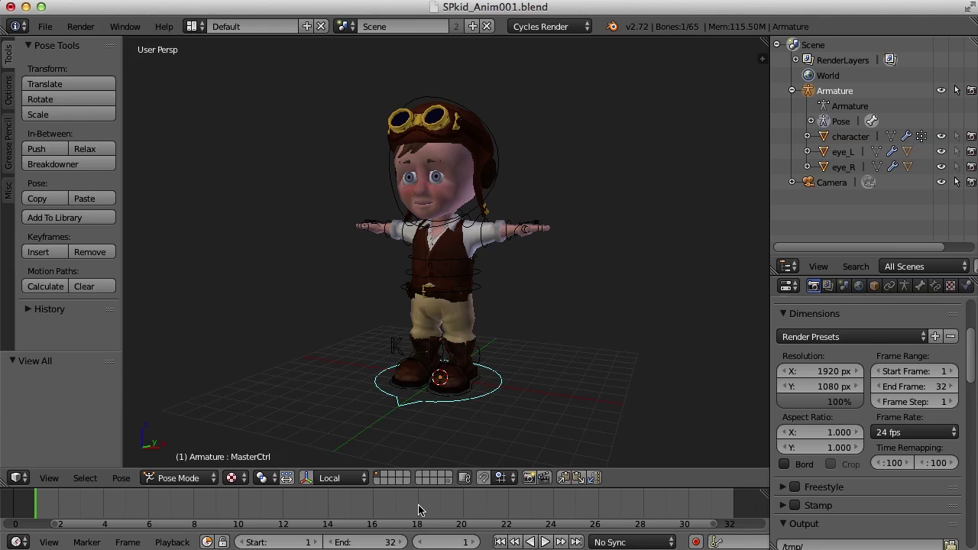
pyautogui.moveTo(485, 343); pyautogui.dragTo(492, 346, button='middle')
pyautogui.scroll(2, 492, 346)
pyautogui.scroll(-1, 491, 352)
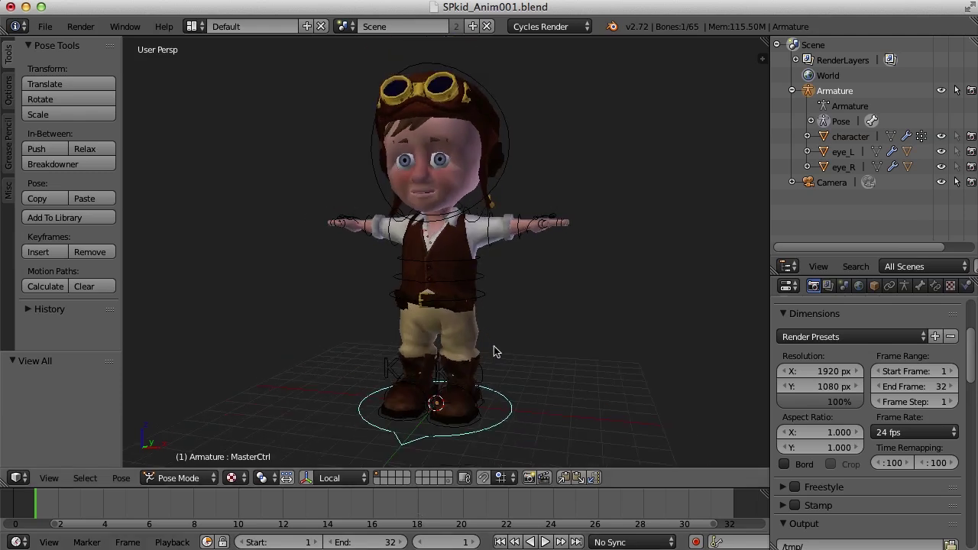
pyautogui.moveTo(528, 352); pyautogui.dragTo(532, 355, button='middle')
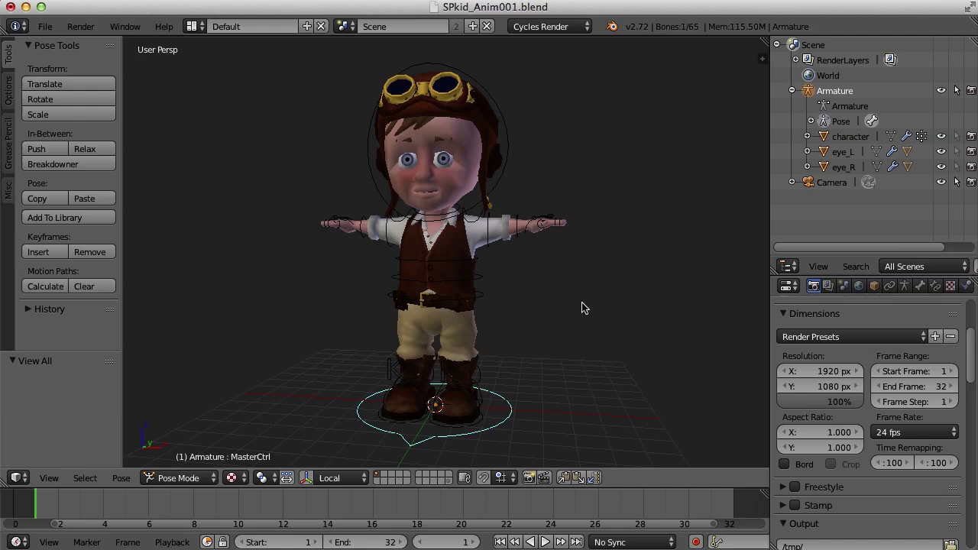
# - Rotate both upper arms down from the T-pose, the left one about 50 degrees
pyautogui.scroll(2, 568, 308)
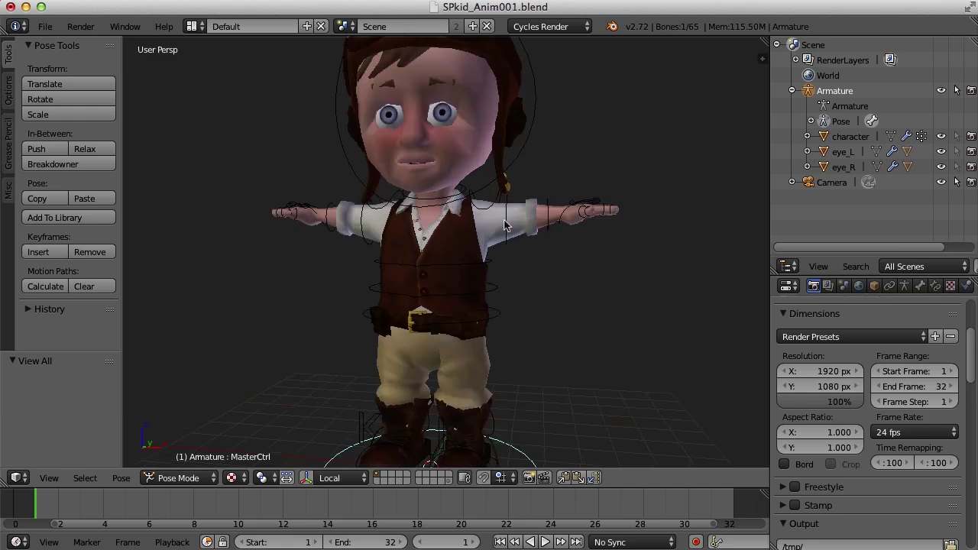
pyautogui.rightClick(509, 223)
pyautogui.press('r')
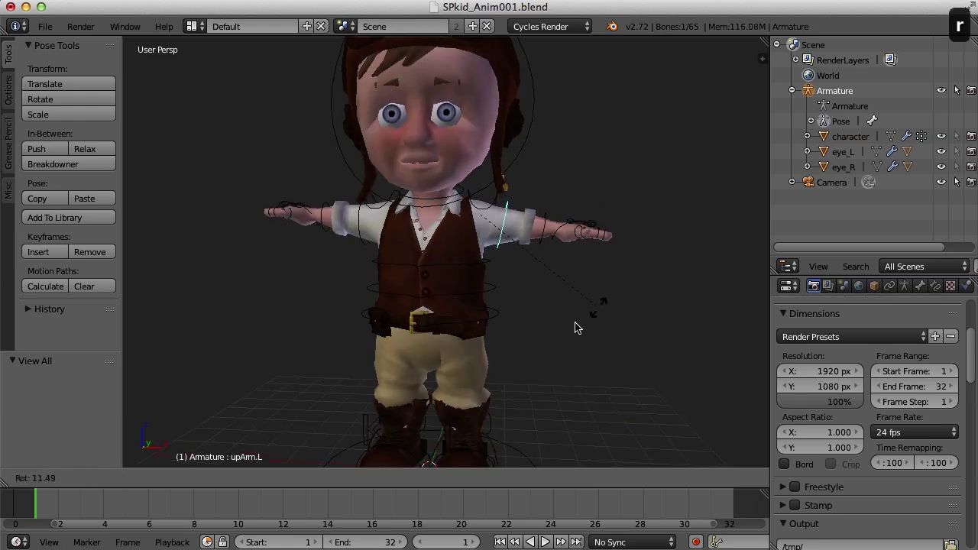
pyautogui.rightClick(517, 345)
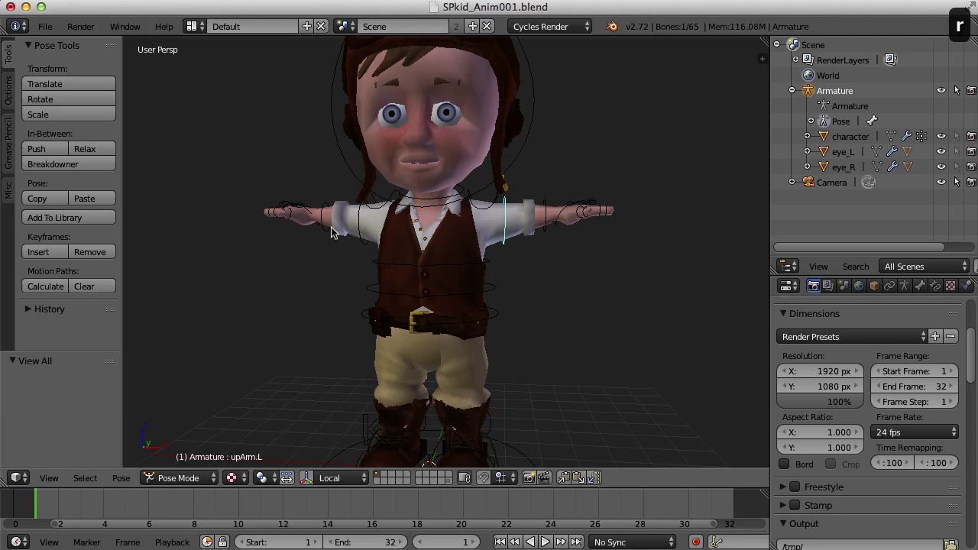
pyautogui.press('r')
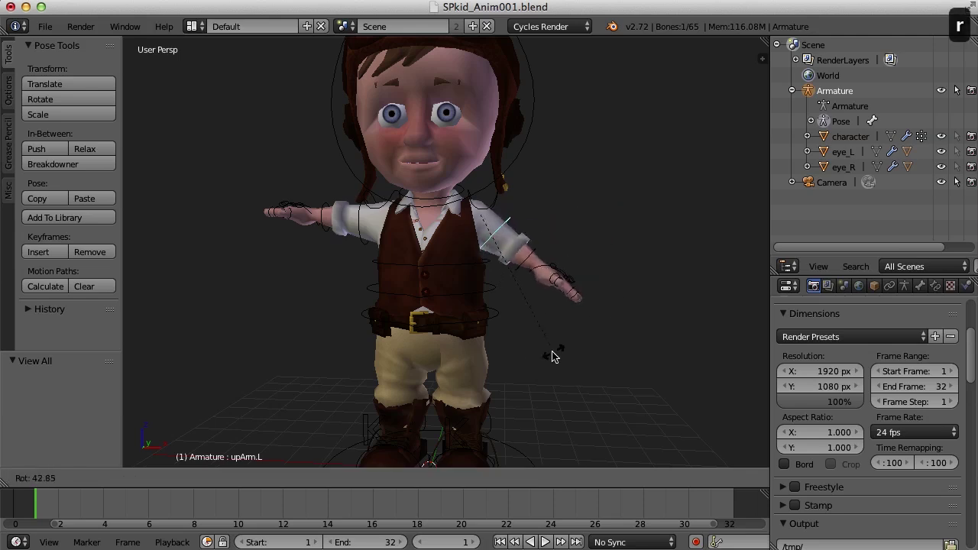
pyautogui.click(531, 354)
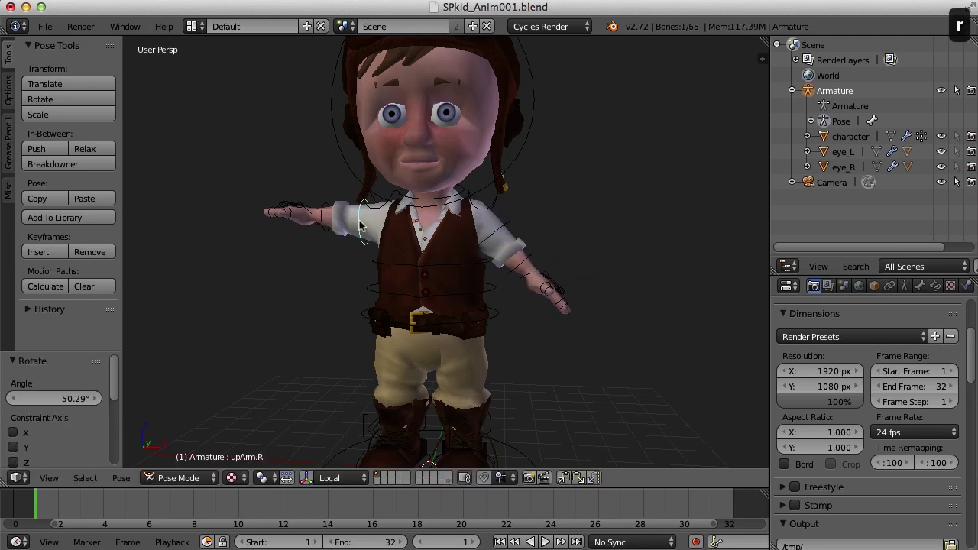
pyautogui.rightClick(361, 224)
pyautogui.press('r')
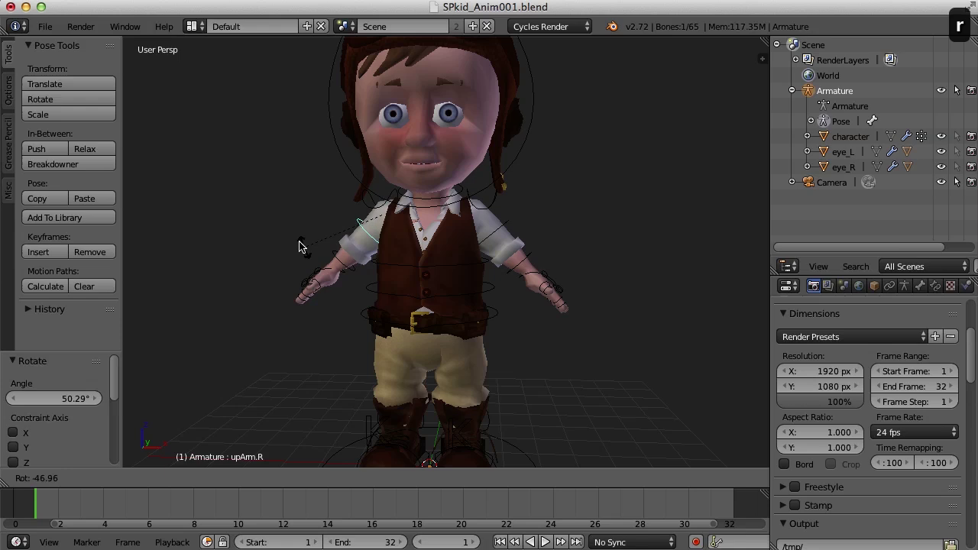
pyautogui.click(318, 264)
# - Rotate the left and right shoulder bones for a relaxed pose
pyautogui.moveTo(551, 267)
pyautogui.mouseDown(button='middle')
pyautogui.moveTo(478, 272)
pyautogui.moveTo(525, 280)
pyautogui.moveTo(553, 268)
pyautogui.mouseUp(button='middle')
pyautogui.rightClick(495, 202)
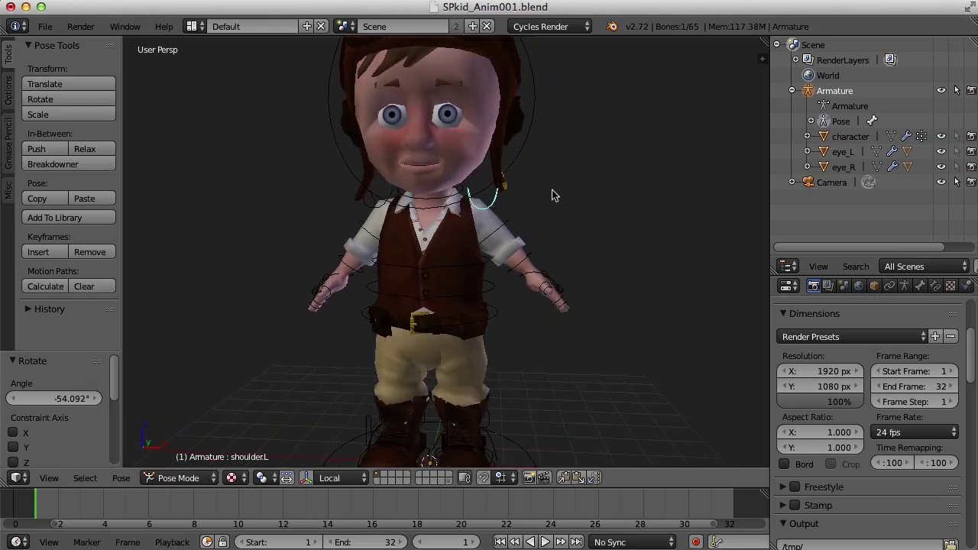
pyautogui.press('r')
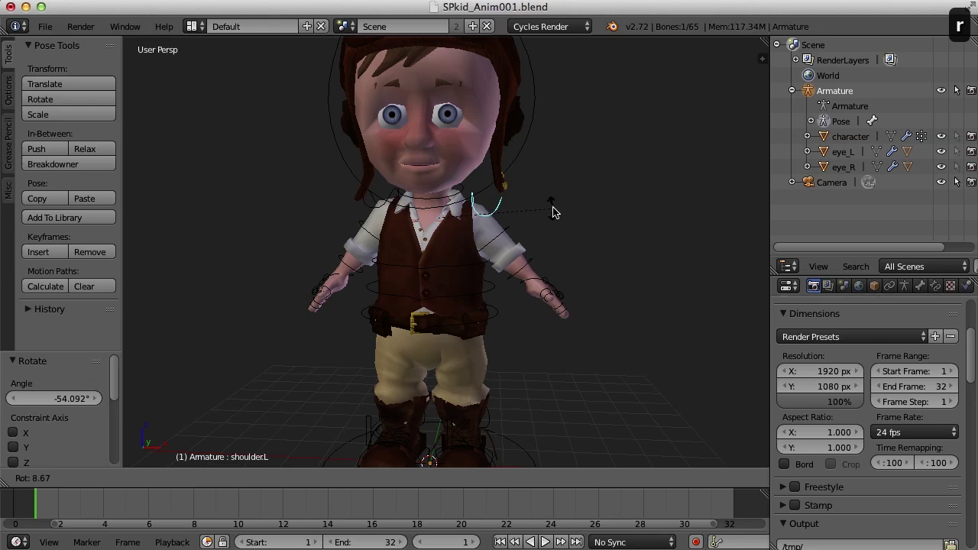
pyautogui.click(553, 210)
pyautogui.moveTo(553, 209); pyautogui.dragTo(430, 212, button='middle')
pyautogui.rightClick(431, 212)
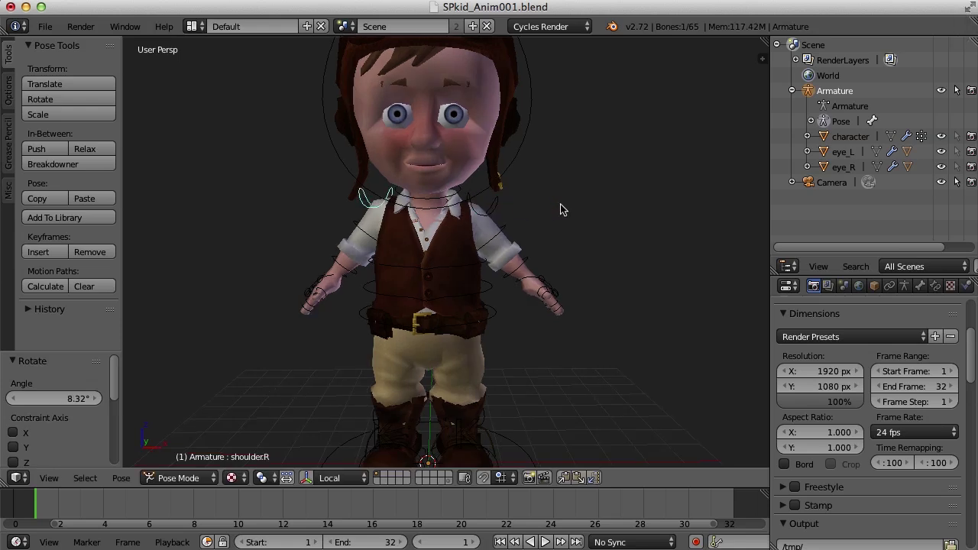
pyautogui.press('r')
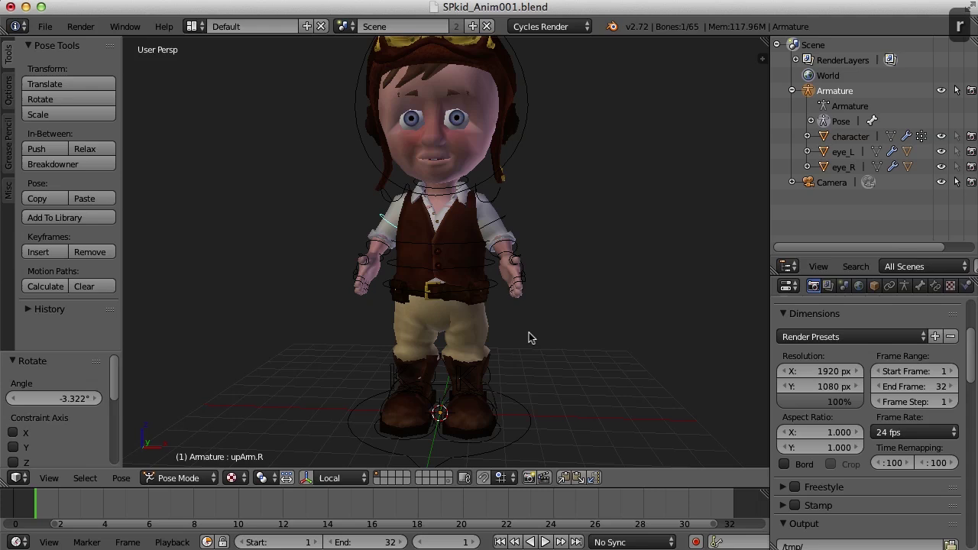
# - Move hipsCtrl down slightly to lower the kid's hips
pyautogui.rightClick(493, 289)
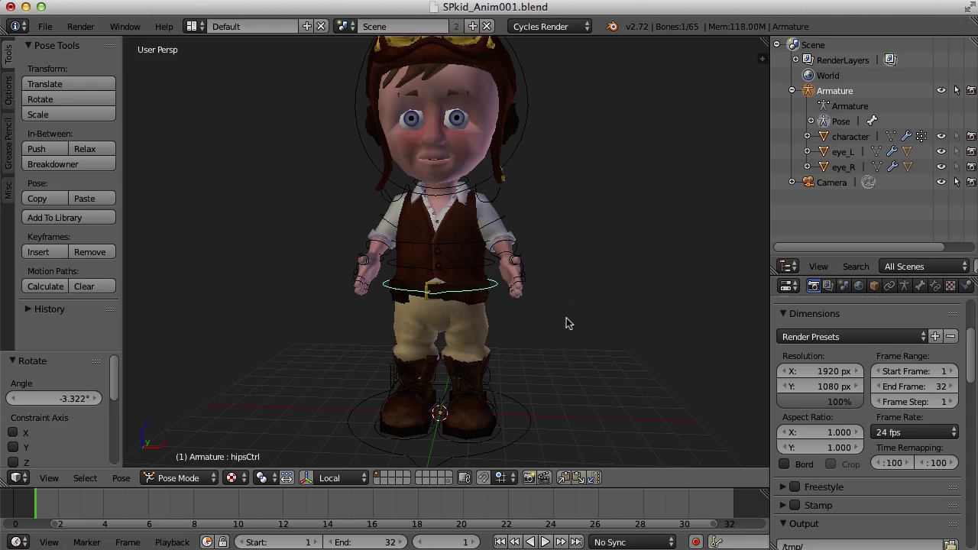
pyautogui.press('r')
pyautogui.rightClick(566, 329)
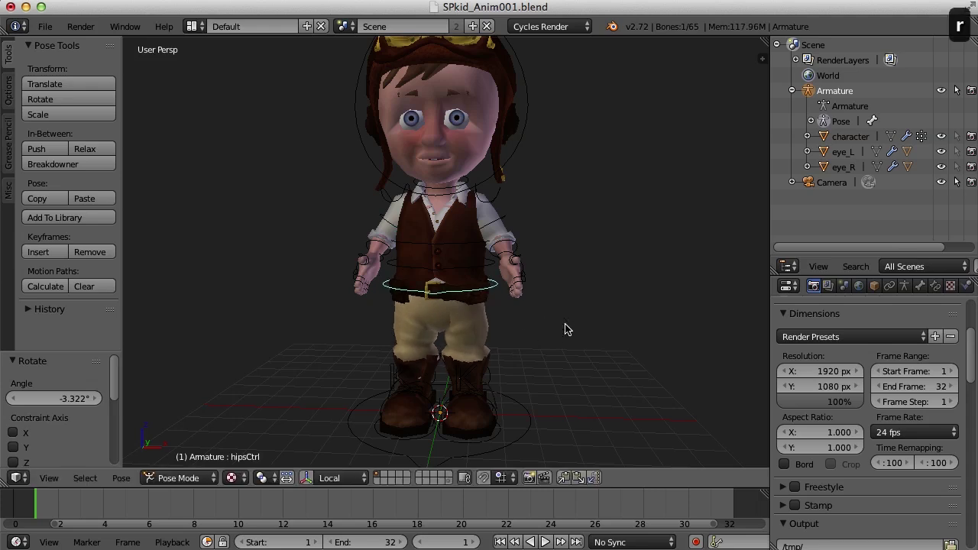
pyautogui.press('g')
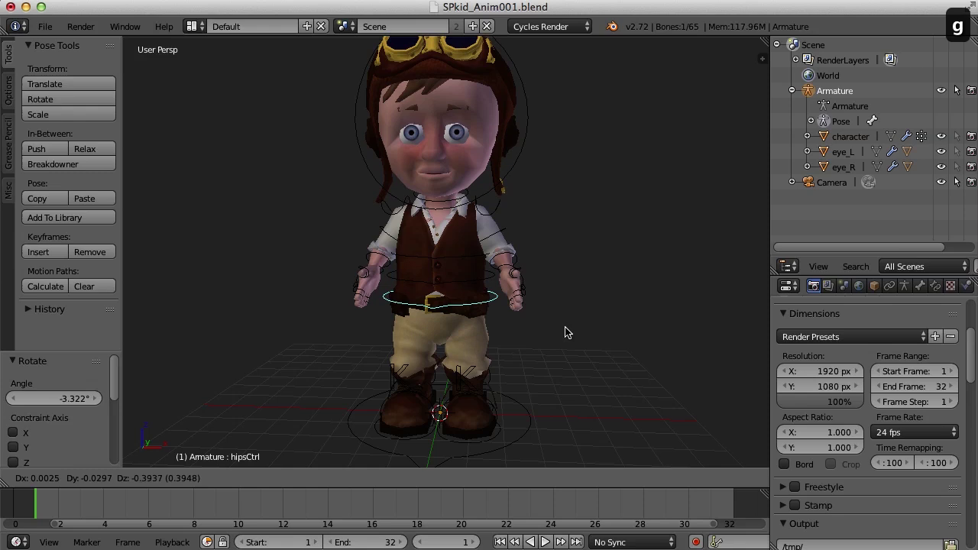
pyautogui.click(567, 336)
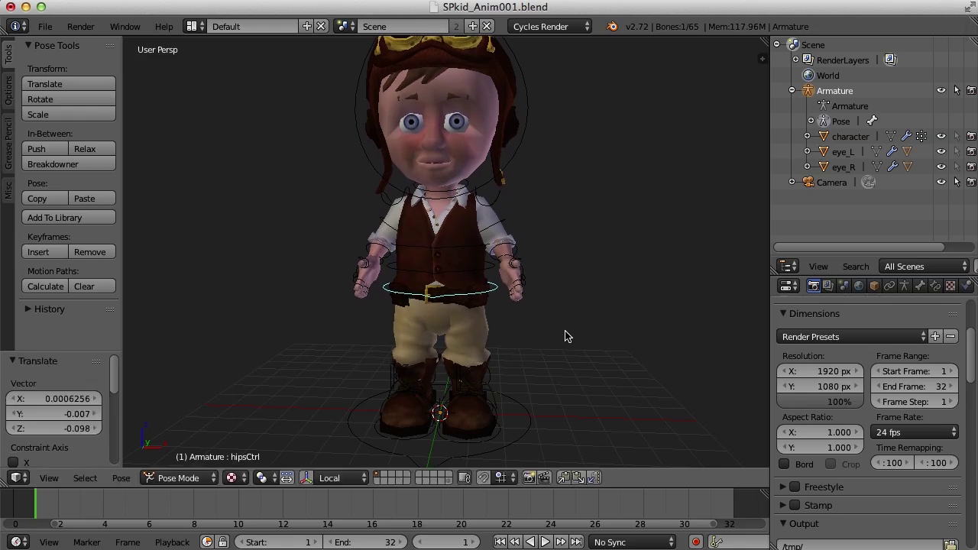
pyautogui.moveTo(566, 341); pyautogui.dragTo(481, 375, button='middle')
# - Select footCtrl.L, show the move gizmo and set the transform orientation to Global
pyautogui.rightClick(481, 375)
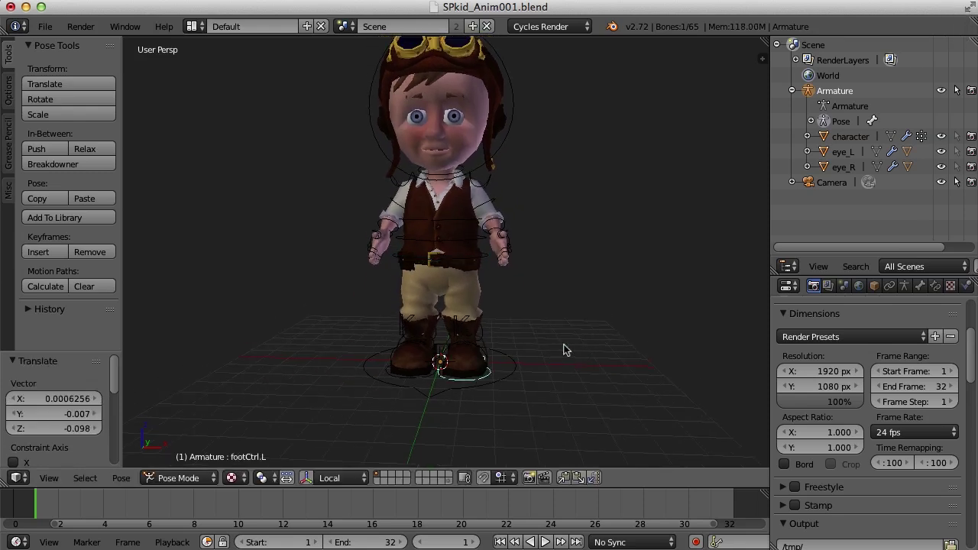
pyautogui.moveTo(564, 345); pyautogui.dragTo(446, 345, button='middle')
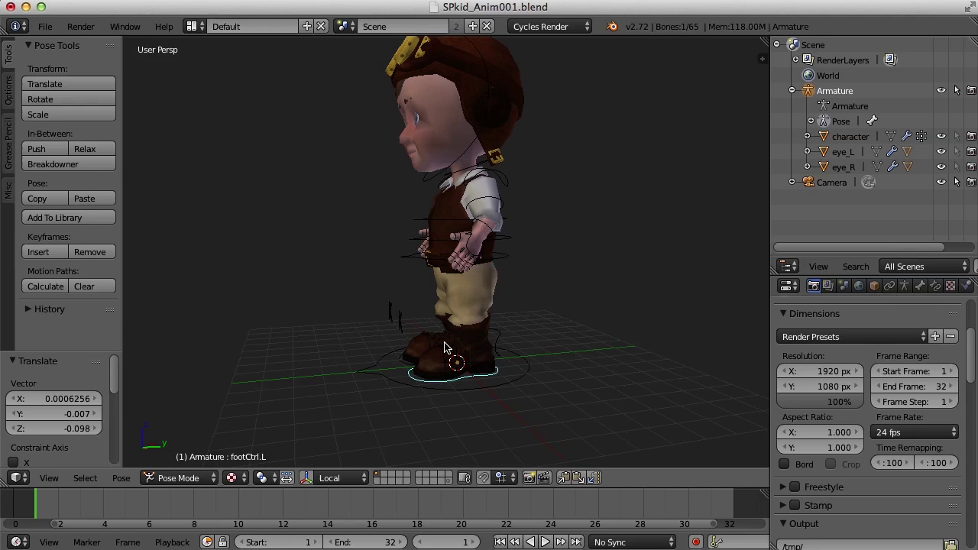
pyautogui.hotkey('ctrl', 'alt', '1')
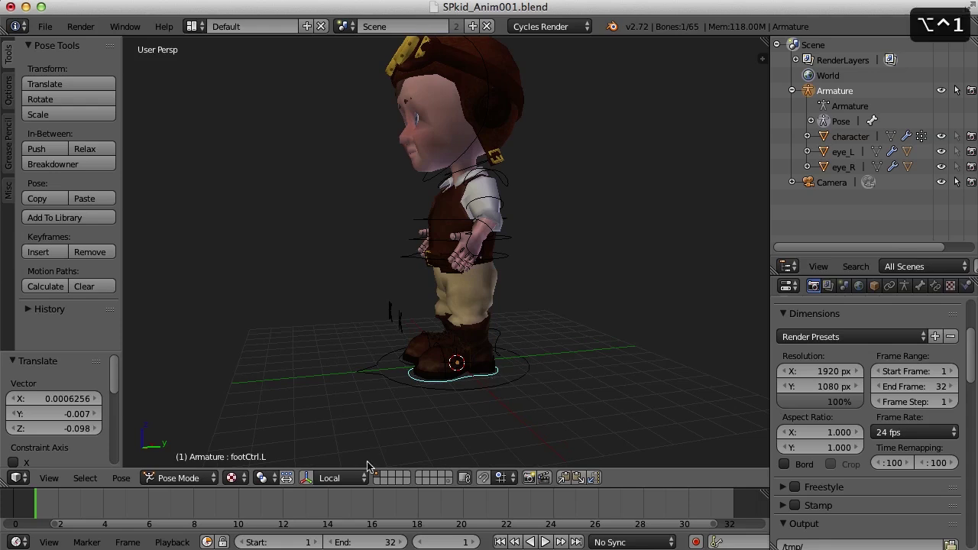
pyautogui.hotkey('ctrl', 'space')
pyautogui.hotkey('alt', 'space')
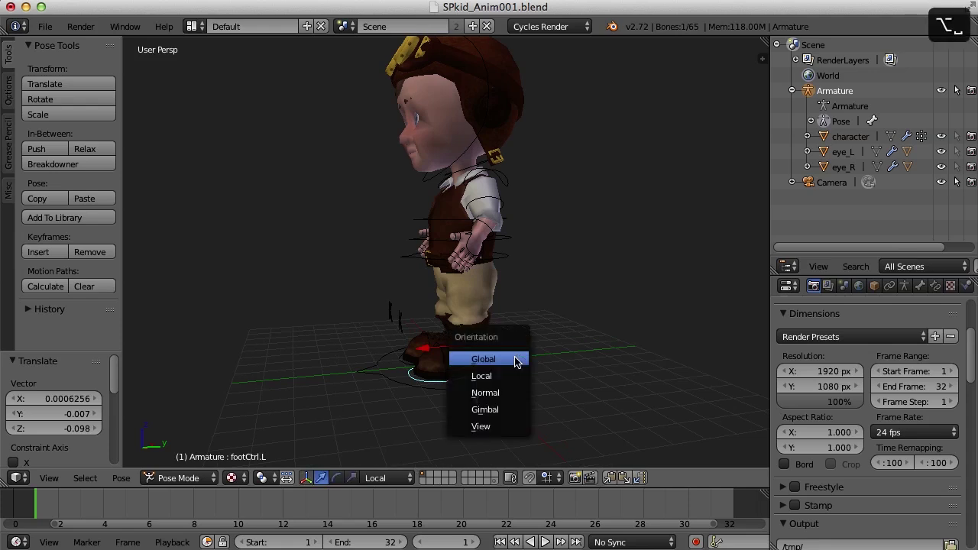
pyautogui.click(510, 360)
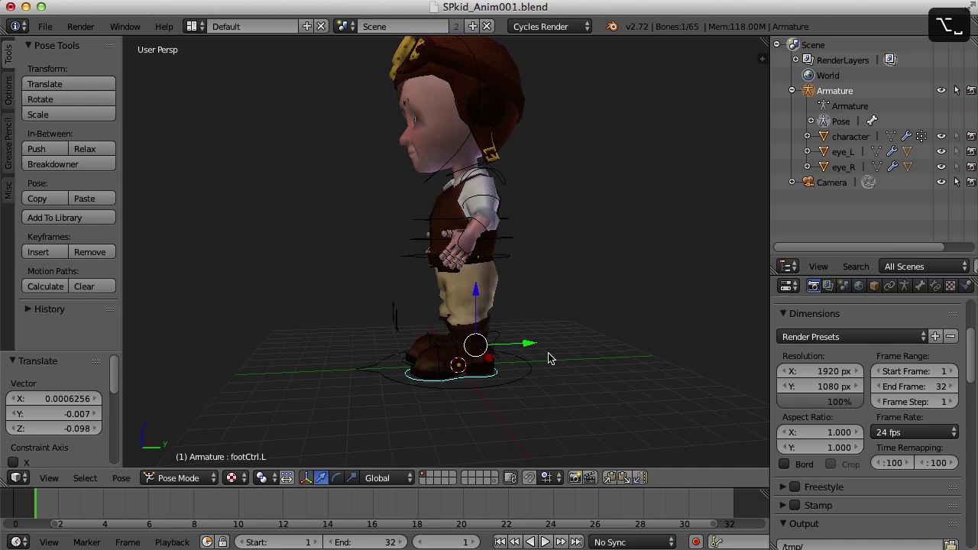
pyautogui.hscroll(-5, 548, 345)
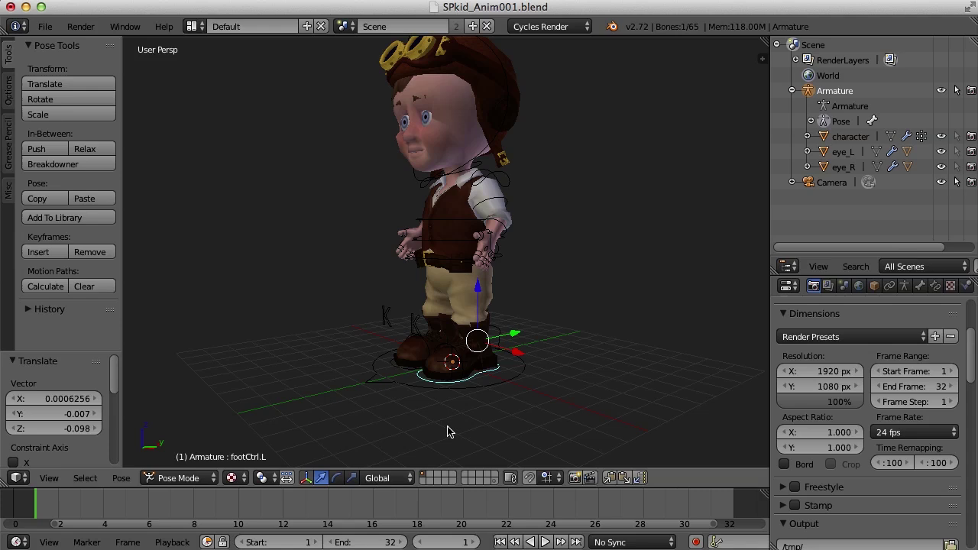
pyautogui.hotkey('alt', 'space')
pyautogui.click(445, 448)
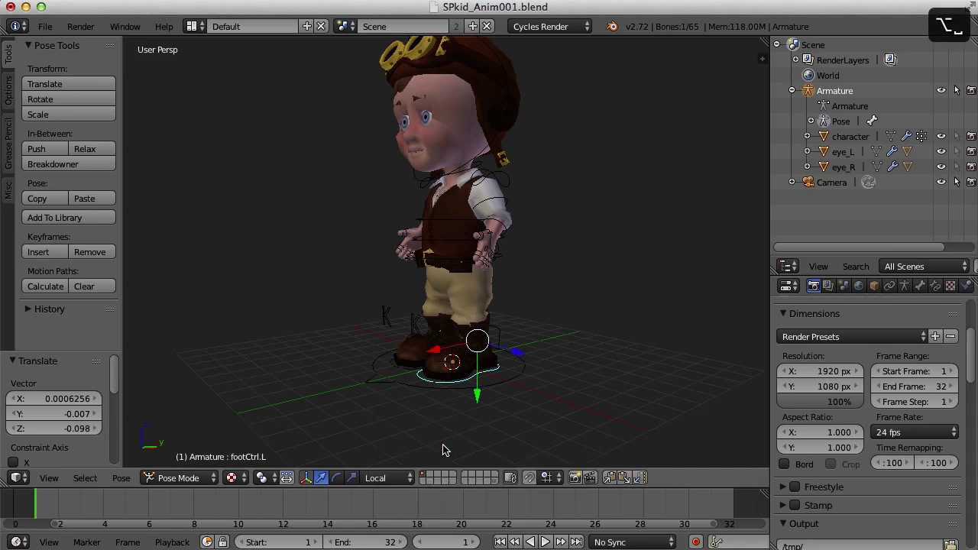
pyautogui.hotkey('alt', 'space')
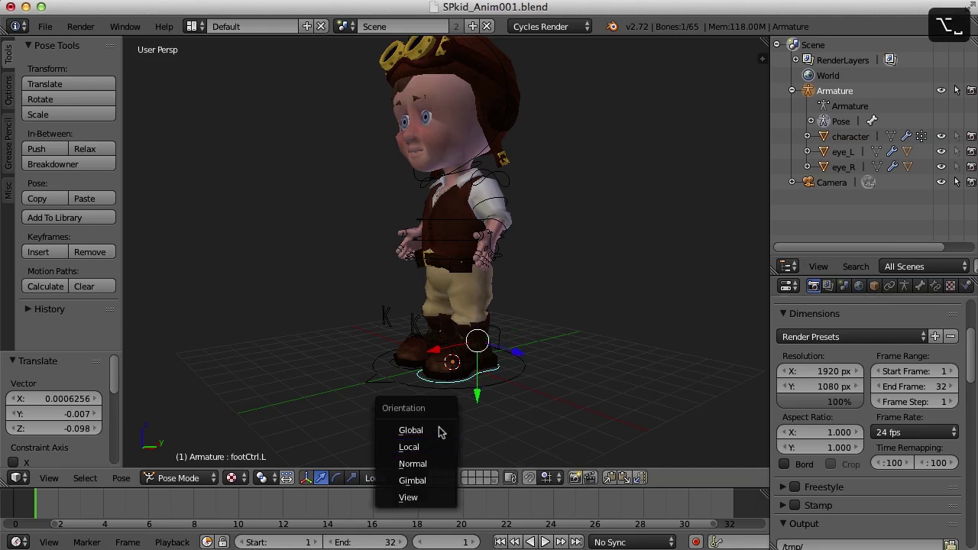
pyautogui.click(439, 425)
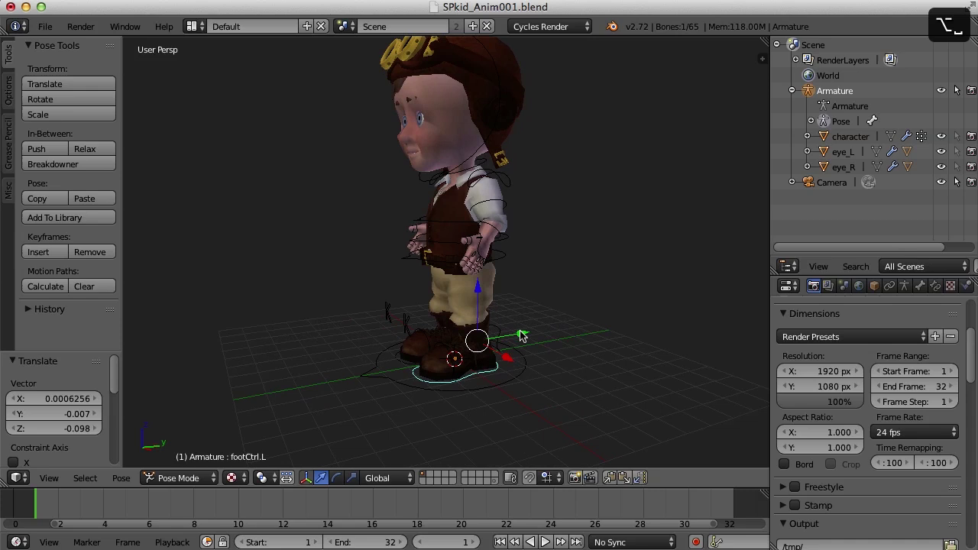
# - Step footCtrl.L back along Y and sideways along X, and shift footCtrl.R outward along X
pyautogui.press('g')
pyautogui.press('y')
pyautogui.click(437, 401)
pyautogui.moveTo(437, 402); pyautogui.dragTo(504, 359, button='middle')
pyautogui.press('g')
pyautogui.press('x')
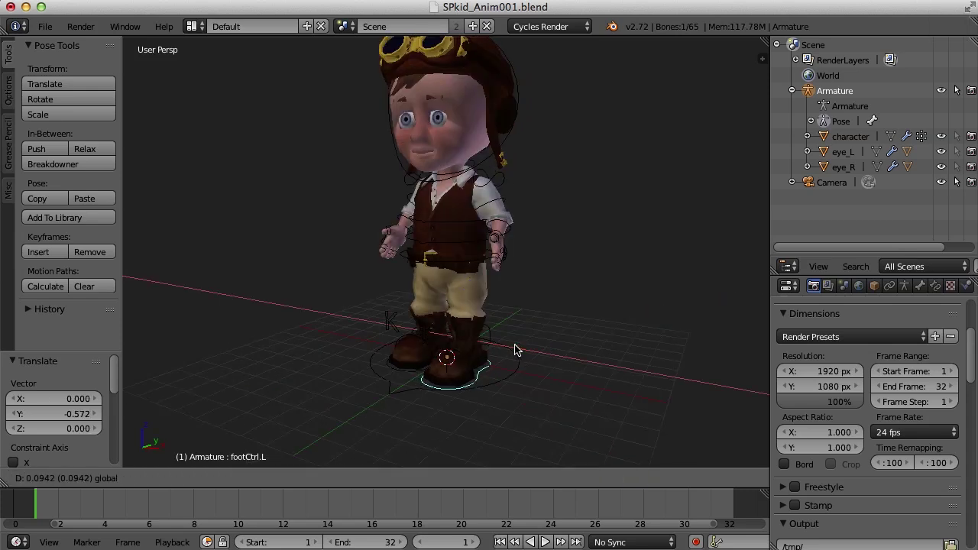
pyautogui.click(434, 384)
pyautogui.rightClick(435, 393)
pyautogui.moveTo(435, 395); pyautogui.dragTo(478, 296, button='middle')
pyautogui.press('g')
pyautogui.press('x')
pyautogui.click(451, 334)
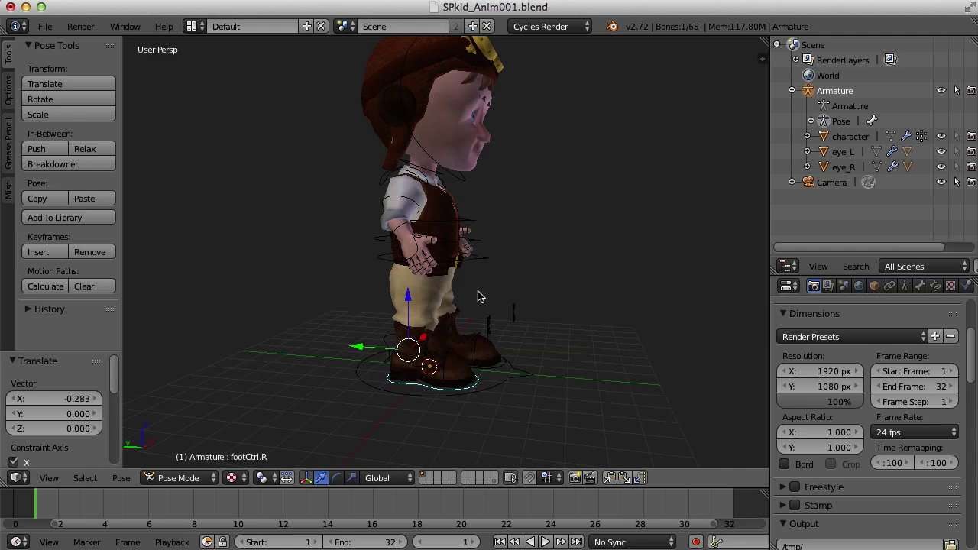
# - Move footCtrl.R forward along Y, then readjust hipsCtrl to about 0.27 lower
pyautogui.rightClick(471, 267)
pyautogui.moveTo(444, 233); pyautogui.dragTo(466, 423, button='middle')
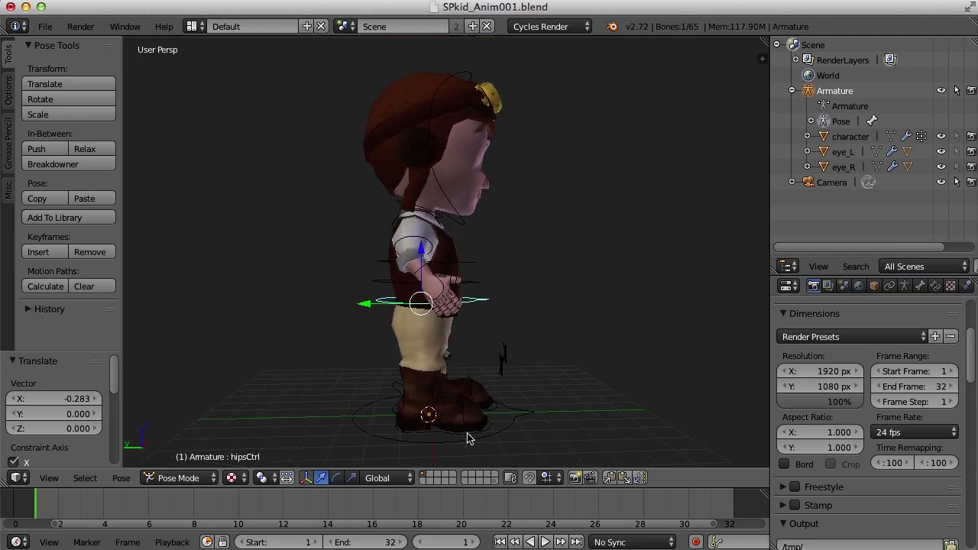
pyautogui.rightClick(466, 427)
pyautogui.moveTo(362, 403); pyautogui.dragTo(466, 325)
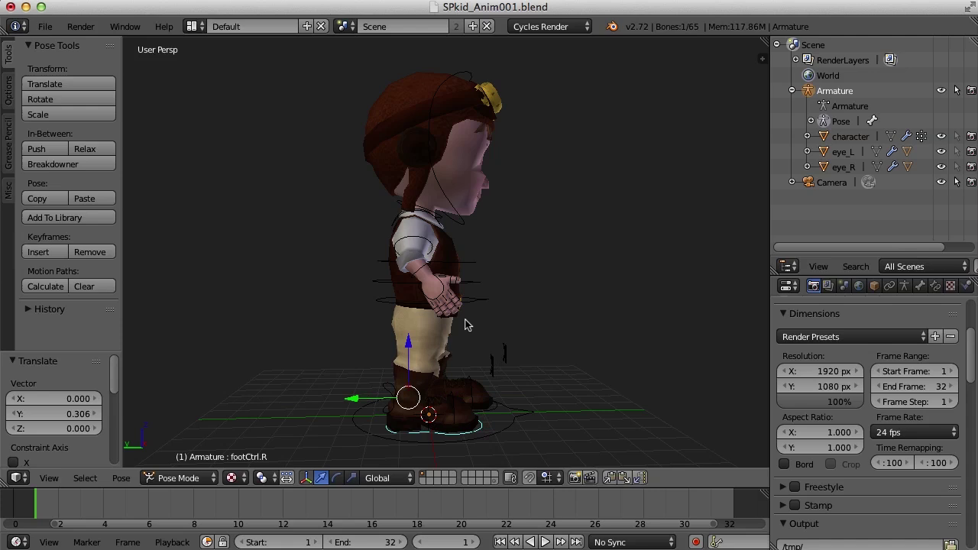
pyautogui.rightClick(475, 302)
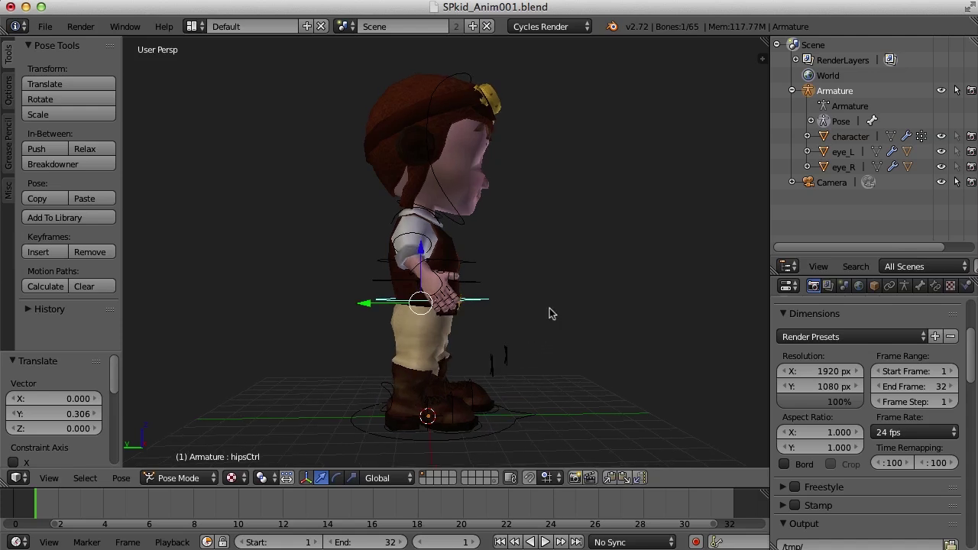
pyautogui.press('g')
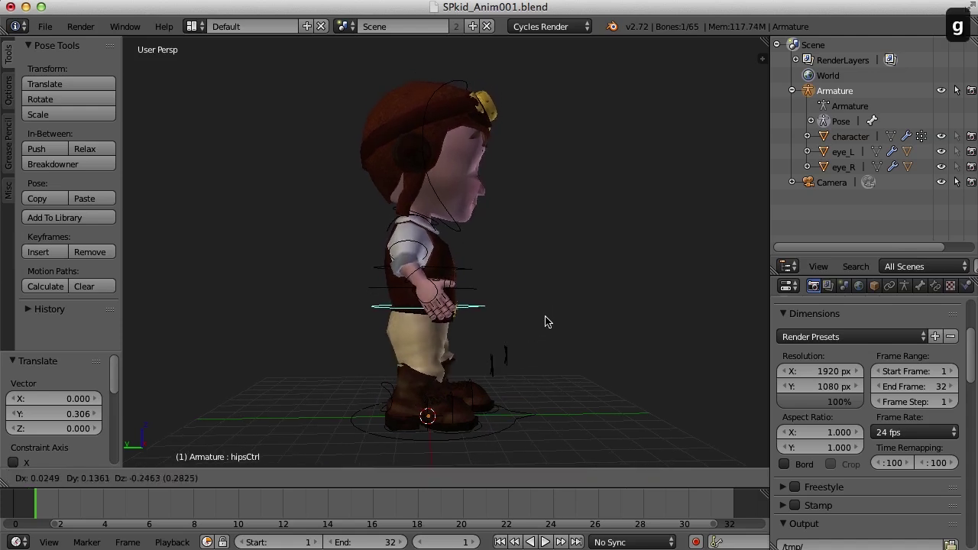
pyautogui.click(546, 321)
pyautogui.hscroll(-10, 554, 336)
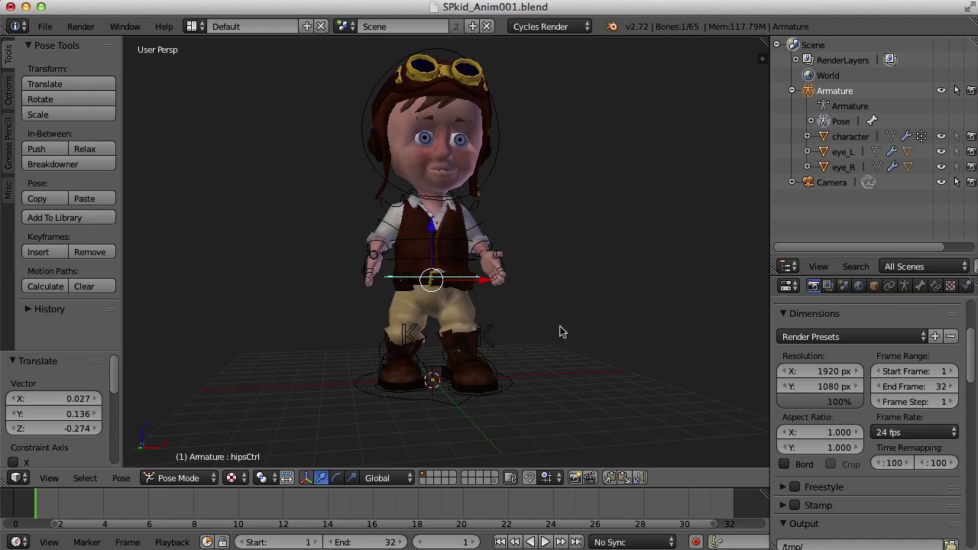
pyautogui.scroll(3, 561, 306)
pyautogui.keyDown('shift'); pyautogui.scroll(-3, 568, 308); pyautogui.keyUp('shift')
# - Turn footCtrl.R about 10° and footCtrl.L about 8° around the vertical axis with the rotation gizmo
pyautogui.rightClick(422, 408)
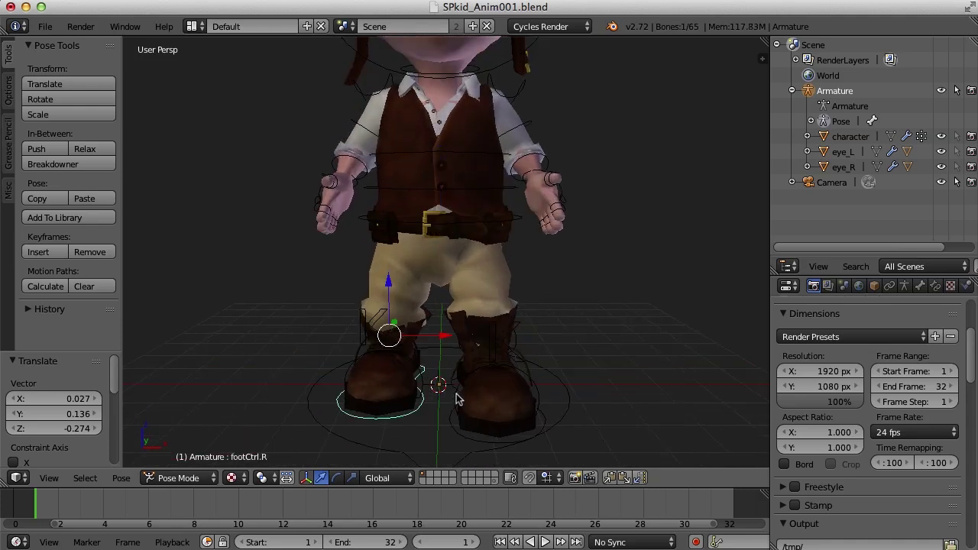
pyautogui.hotkey('ctrl', 'alt', '2')
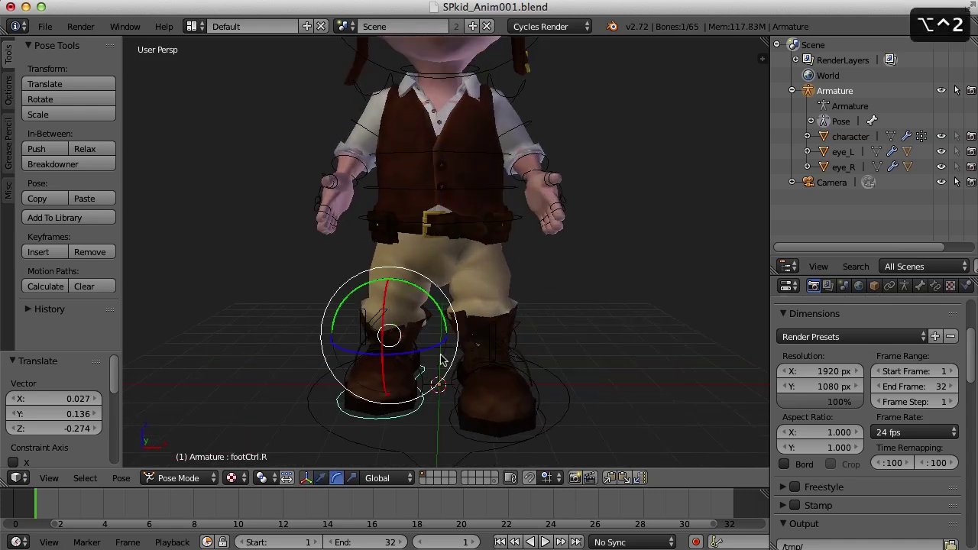
pyautogui.moveTo(441, 360)
pyautogui.mouseDown()
pyautogui.moveTo(431, 345)
pyautogui.moveTo(419, 349)
pyautogui.moveTo(428, 356)
pyautogui.mouseUp()
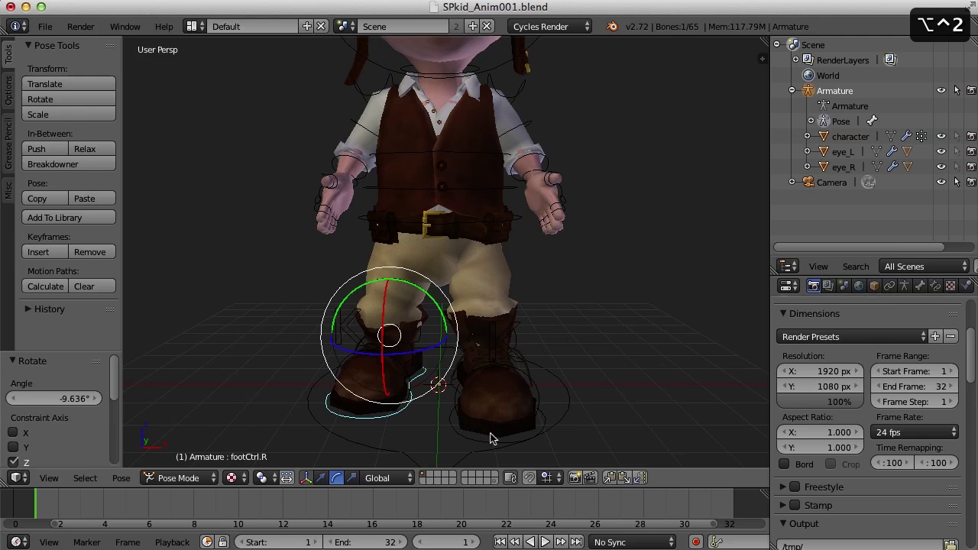
pyautogui.rightClick(497, 448)
pyautogui.moveTo(515, 368); pyautogui.dragTo(516, 370)
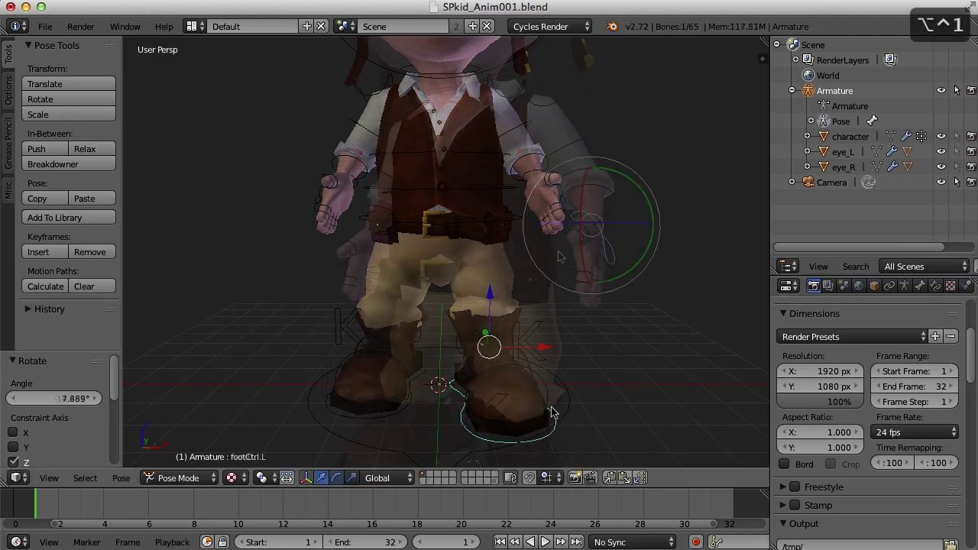
# - Rotate the left hand about 14.5° around Z
pyautogui.moveTo(520, 306); pyautogui.dragTo(490, 282, button='middle')
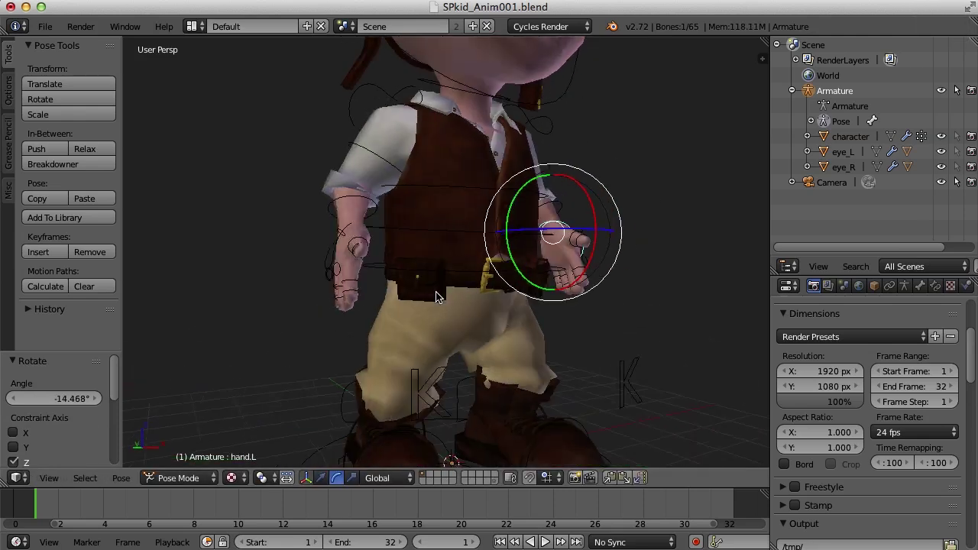
pyautogui.scroll(-2, 432, 295)
pyautogui.scroll(2, 454, 297)
# - Curl pinky1.L 16.742° around its local X axis using Local orientation
pyautogui.rightClick(519, 284)
pyautogui.scroll(2, 607, 310)
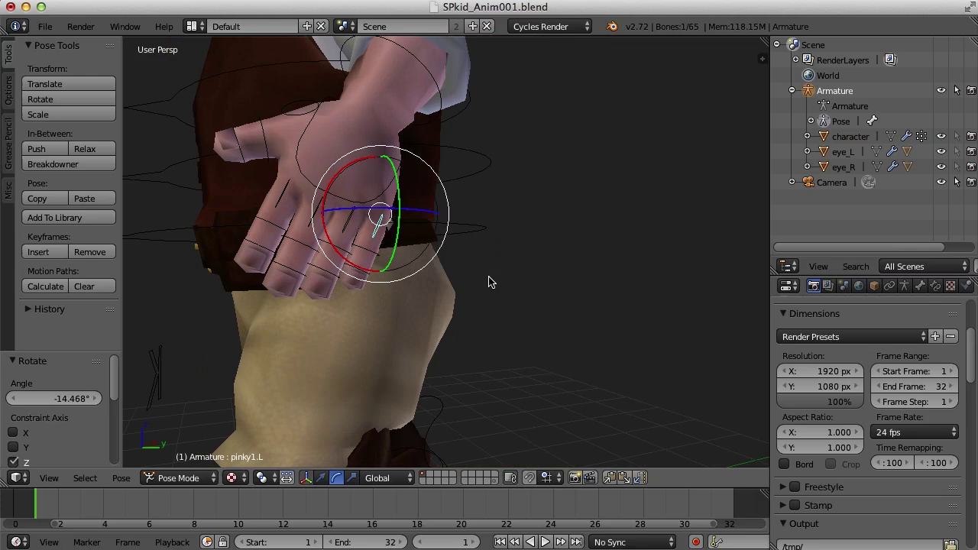
pyautogui.hotkey('alt', 'space')
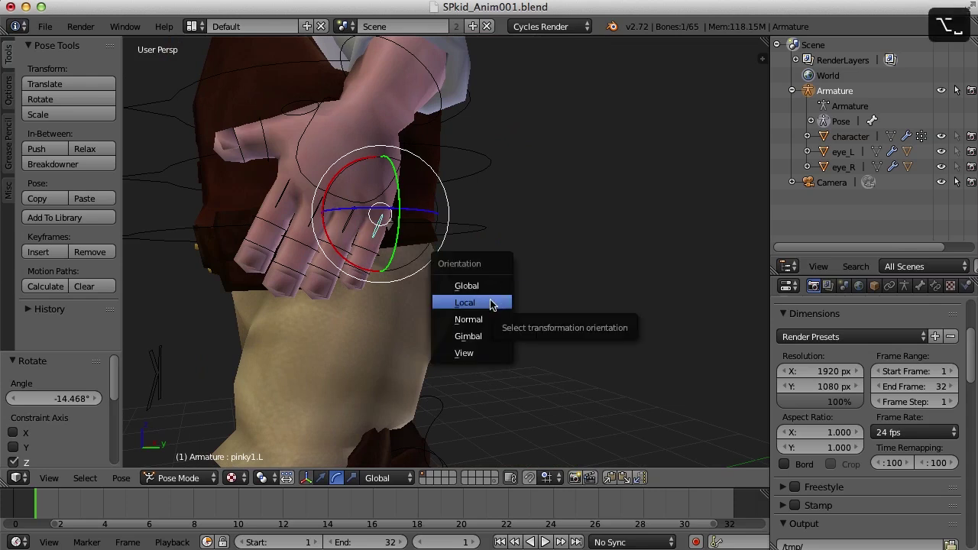
pyautogui.click(491, 303)
pyautogui.moveTo(491, 302); pyautogui.dragTo(547, 269, button='middle')
pyautogui.press('r')
pyautogui.press('x')
pyautogui.press('x')
pyautogui.click(560, 274)
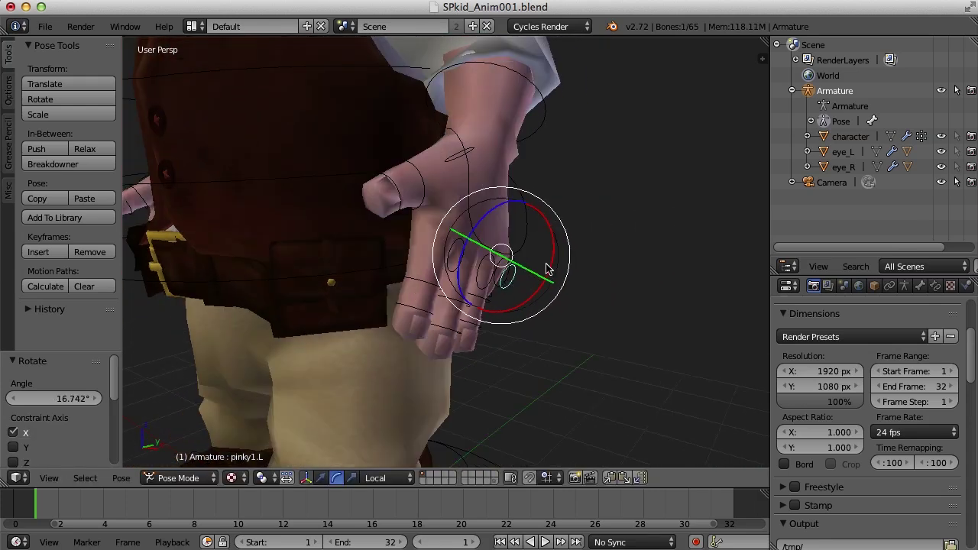
pyautogui.rightClick(504, 287)
pyautogui.moveTo(506, 297); pyautogui.dragTo(620, 298, button='middle')
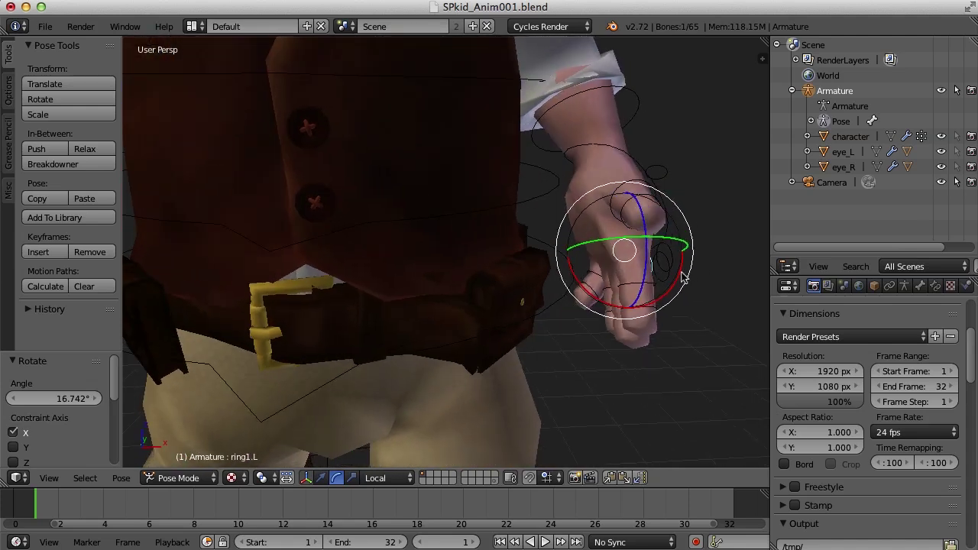
# - Curl the left ring finger and tilt spine1 and spine2 slightly about Y
pyautogui.press('r')
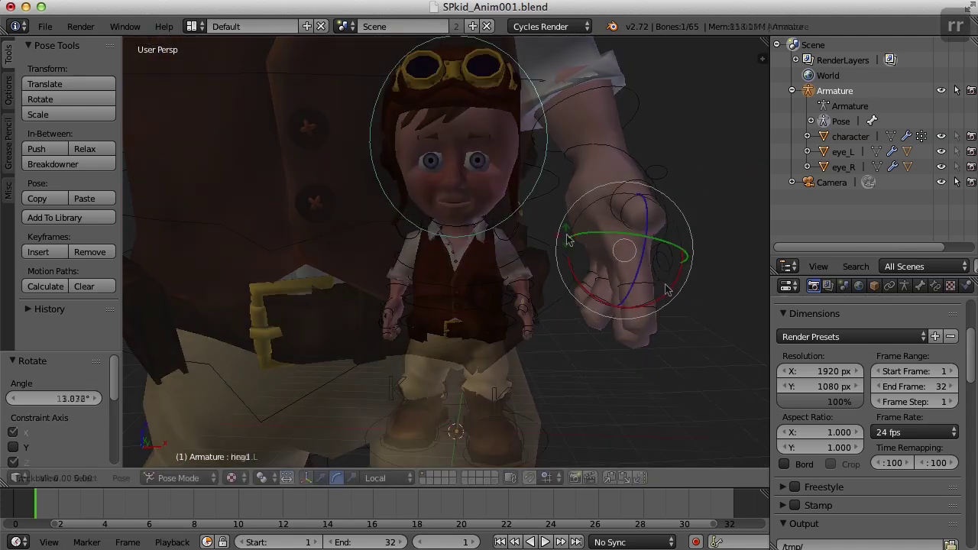
pyautogui.press('r')
pyautogui.press('r')
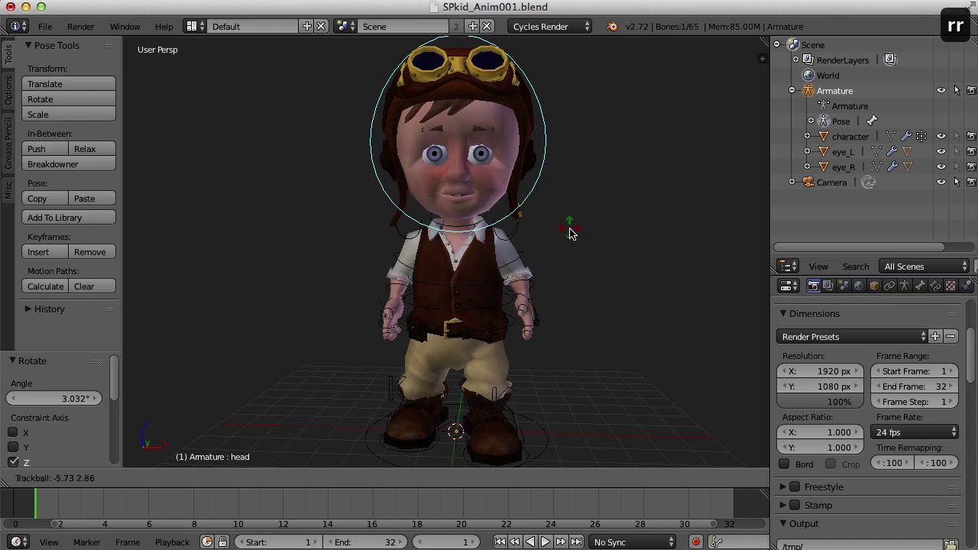
pyautogui.click(572, 234)
pyautogui.rightClick(490, 289)
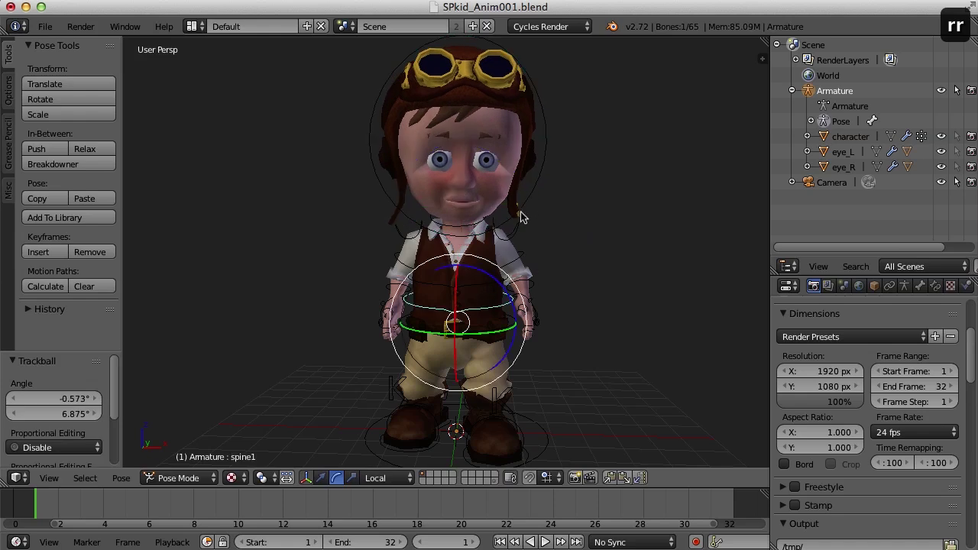
pyautogui.moveTo(491, 338); pyautogui.dragTo(493, 336)
pyautogui.rightClick(519, 281)
pyautogui.moveTo(495, 296); pyautogui.dragTo(493, 334)
# - Freely rotate the head bone to tilt it about 2–2.5°
pyautogui.rightClick(503, 315)
pyautogui.rightClick(530, 197)
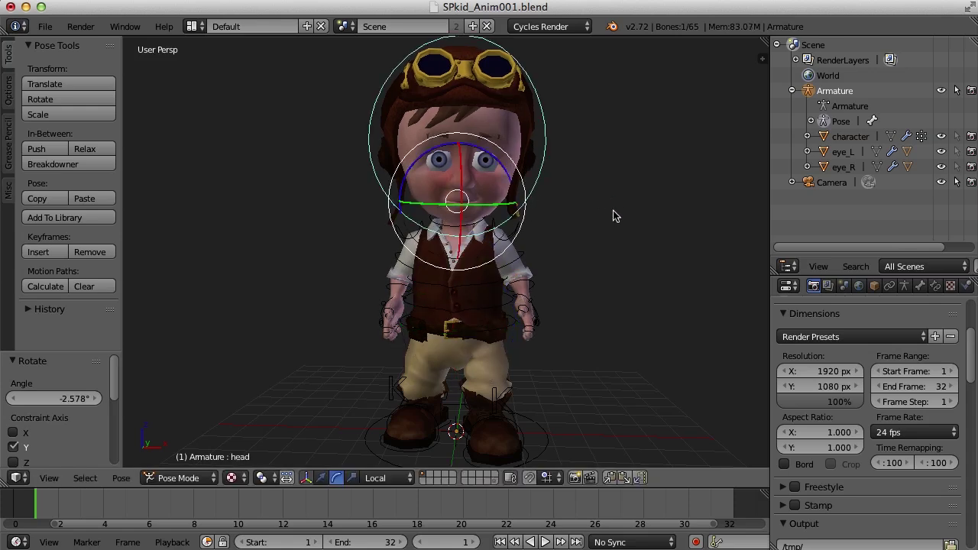
pyautogui.press('r')
pyautogui.press('r')
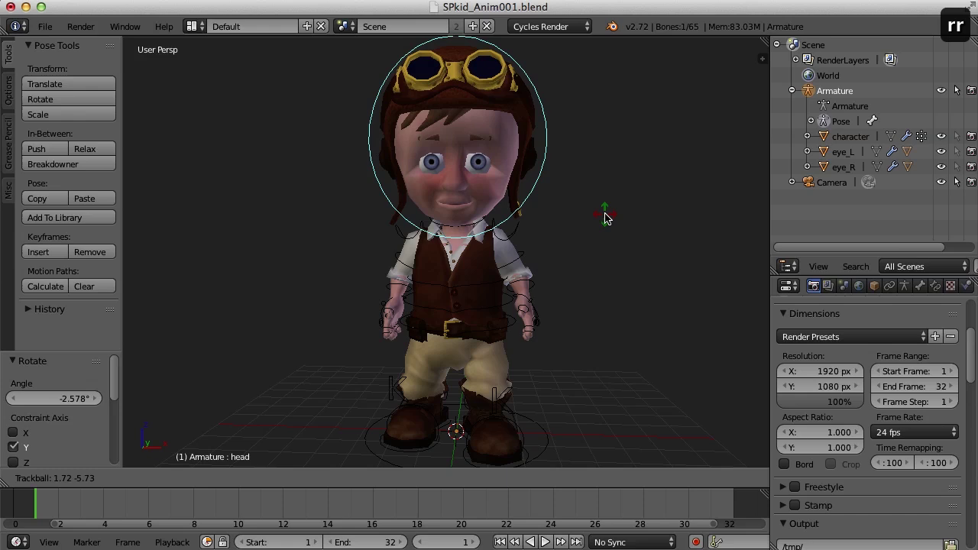
pyautogui.click(608, 216)
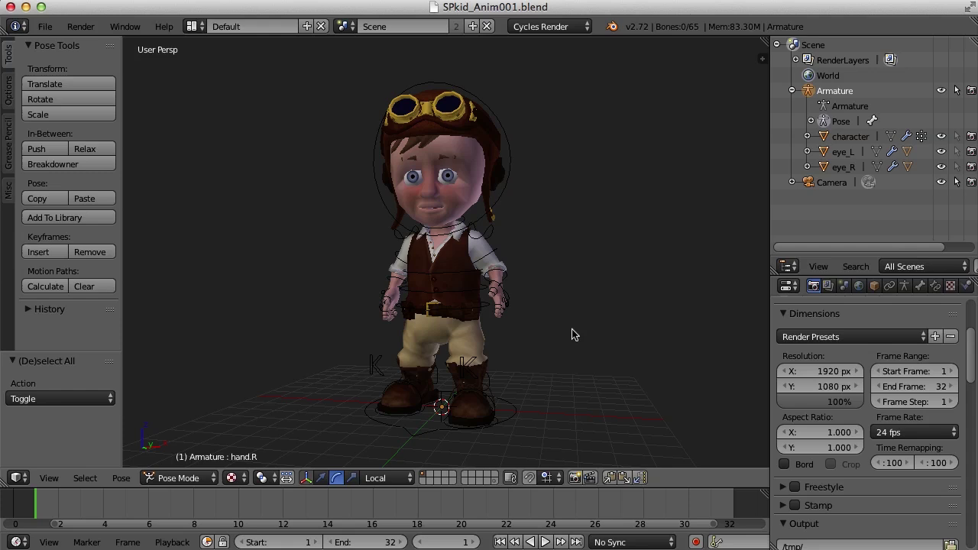
# - Key location and rotation of all bones at frame 1, then jump to frame 32
pyautogui.press('a')
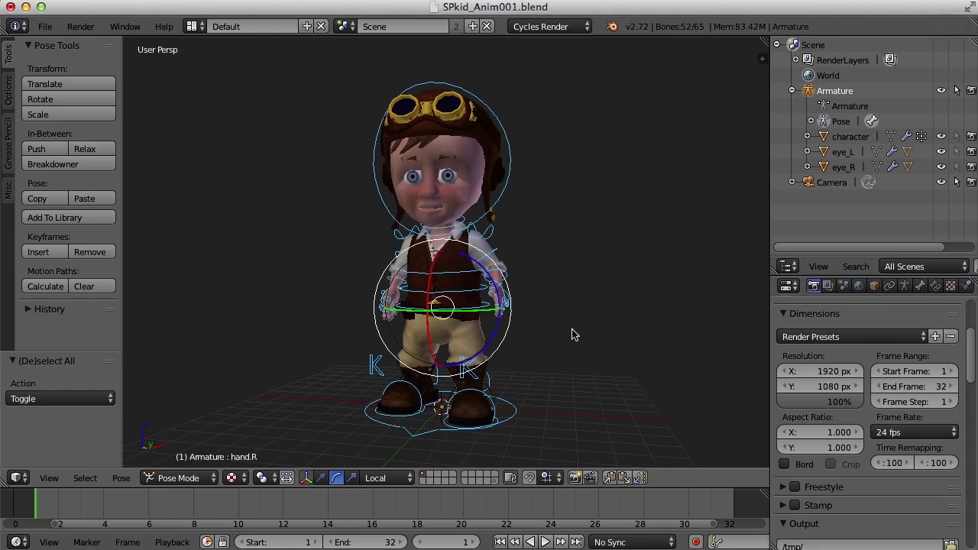
pyautogui.press('i')
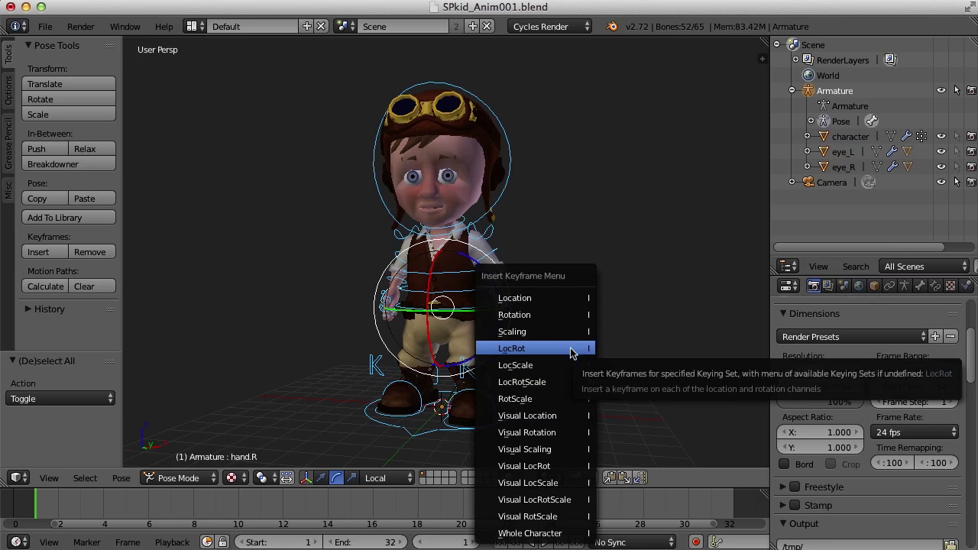
pyautogui.click(571, 351)
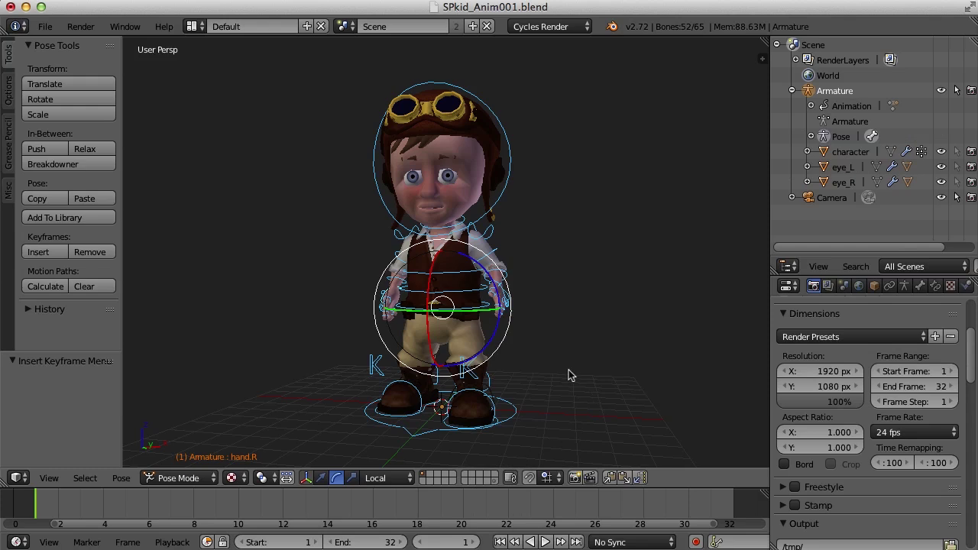
pyautogui.click(576, 542)
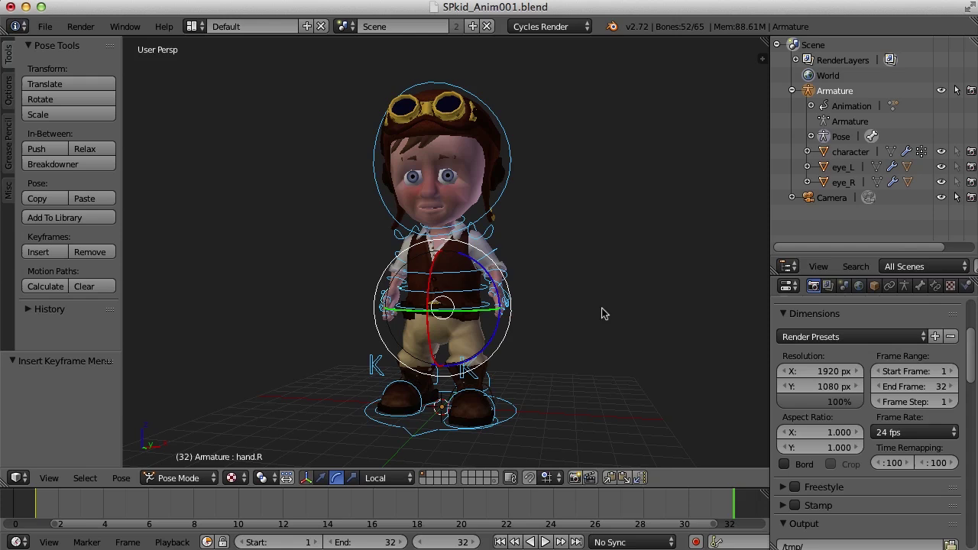
# - Key LocRot for all bones at frame 32, then move to frame 16 and deselect the bones
pyautogui.press('i')
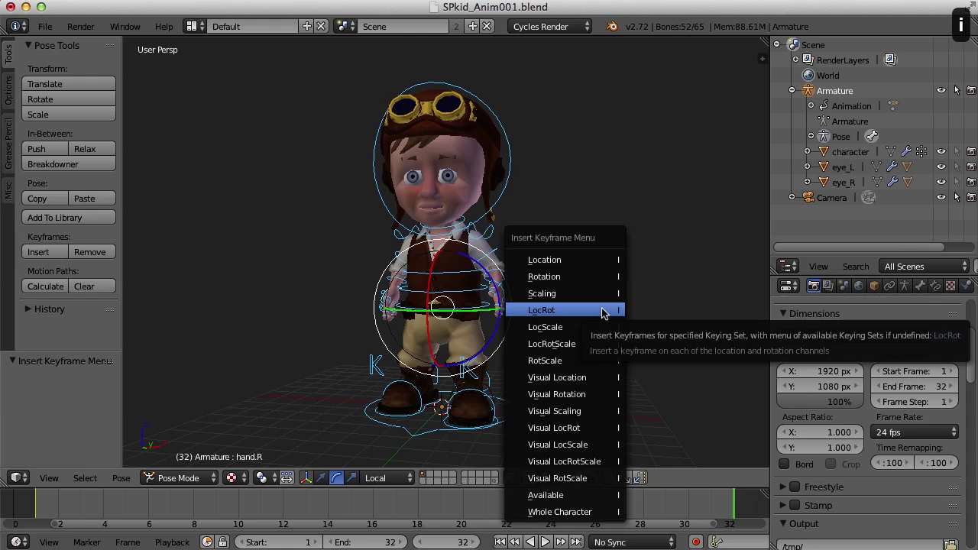
pyautogui.click(602, 310)
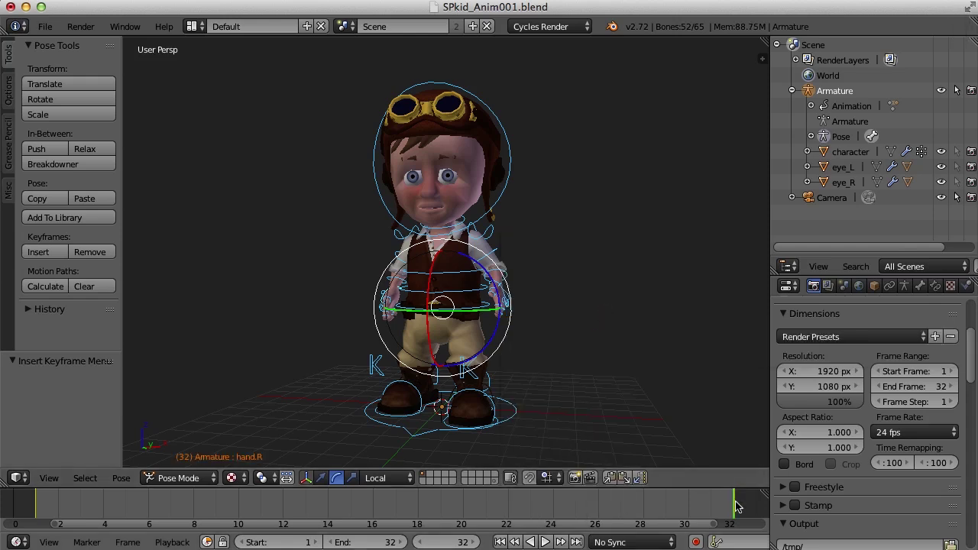
pyautogui.moveTo(734, 508)
pyautogui.mouseDown()
pyautogui.moveTo(104, 509)
pyautogui.moveTo(418, 508)
pyautogui.mouseUp()
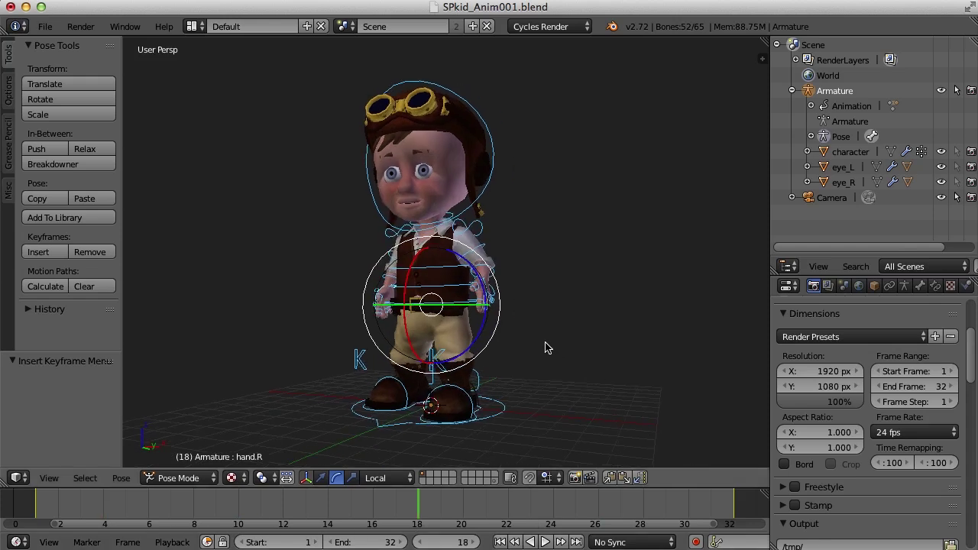
pyautogui.press('a')
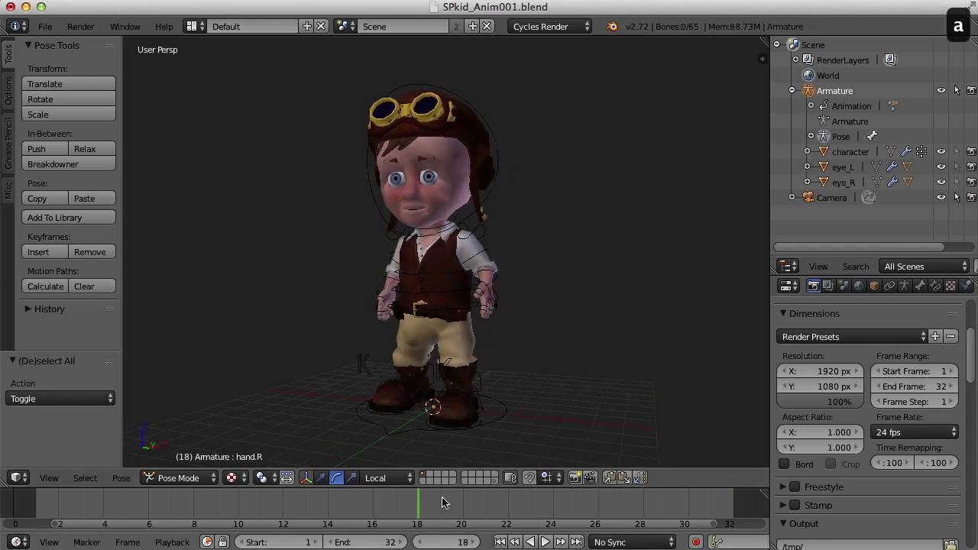
pyautogui.moveTo(418, 511); pyautogui.dragTo(374, 510)
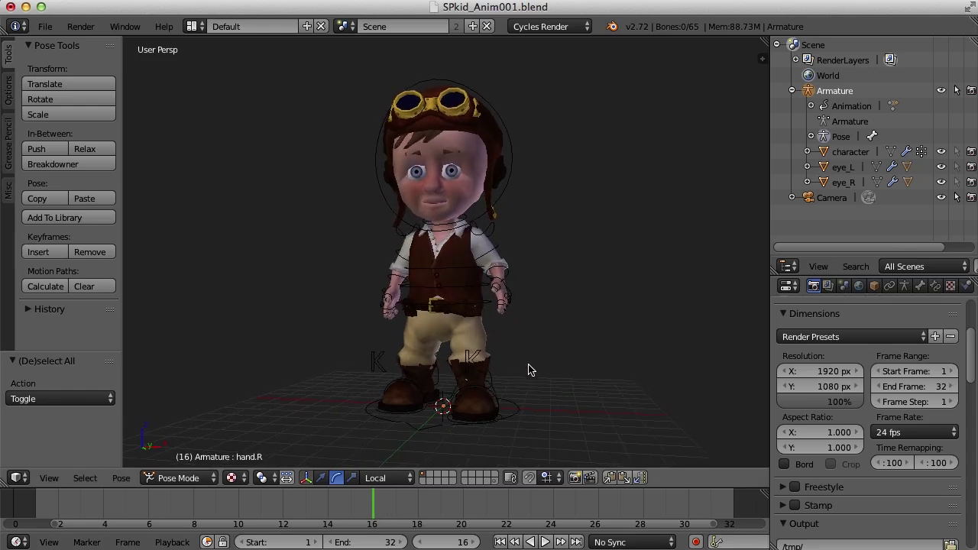
pyautogui.moveTo(550, 372); pyautogui.dragTo(563, 340, button='middle')
pyautogui.scroll(-3, 562, 340)
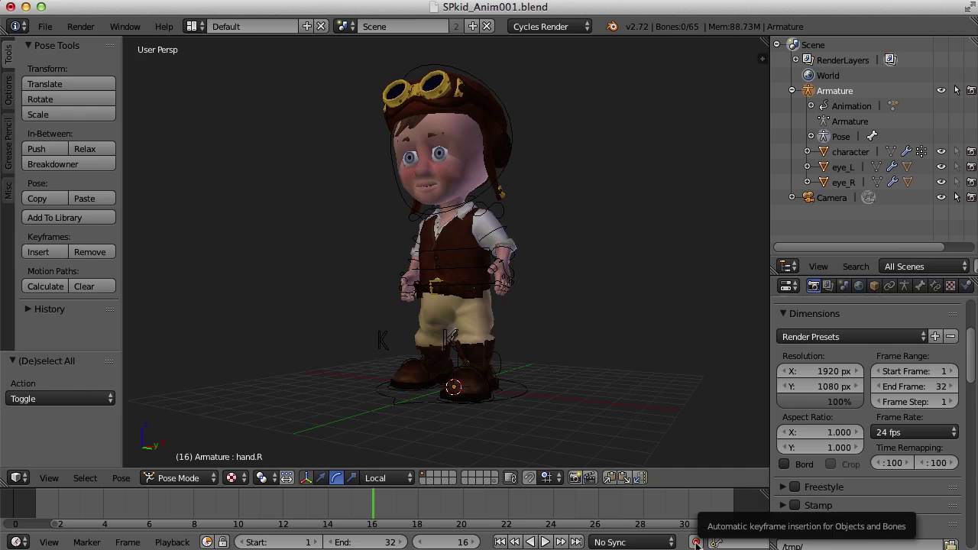
# - Enable Auto Keying in the Timeline header and orbit around the character
pyautogui.click(696, 543)
pyautogui.moveTo(614, 402); pyautogui.dragTo(573, 370, button='middle')
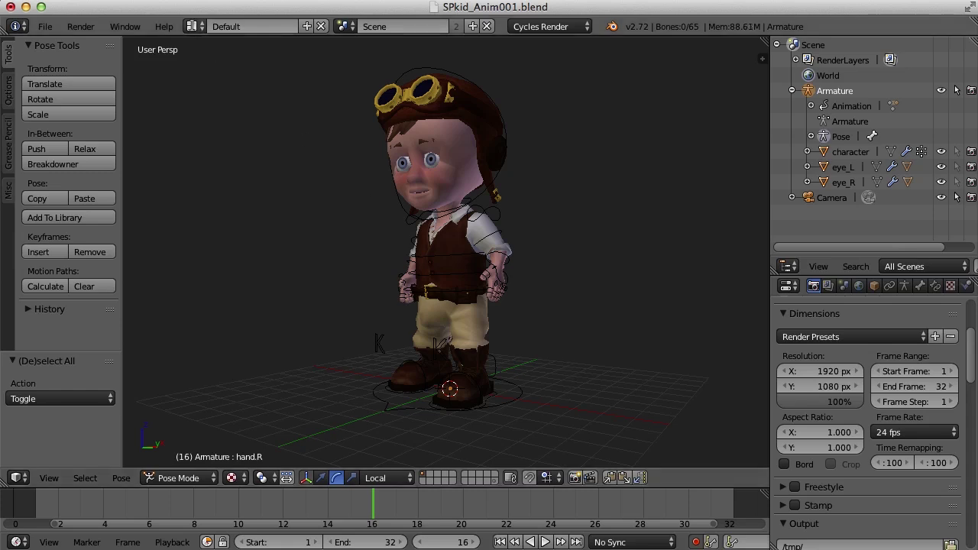
pyautogui.click(192, 26)
# - Switch to the Animation layout, fit the Dope Sheet to the keyed frames, and enlarge the Graph Editor
pyautogui.click(214, 65)
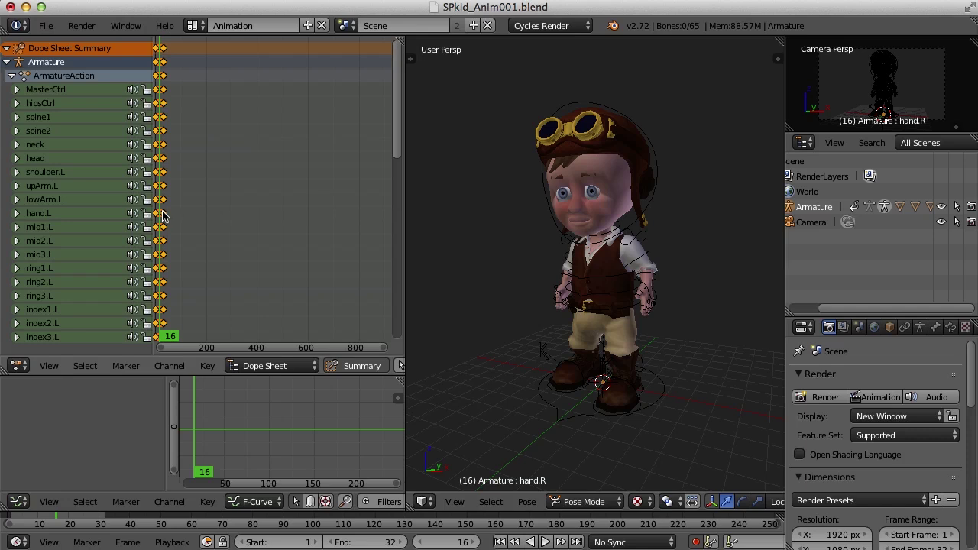
pyautogui.press('Home')
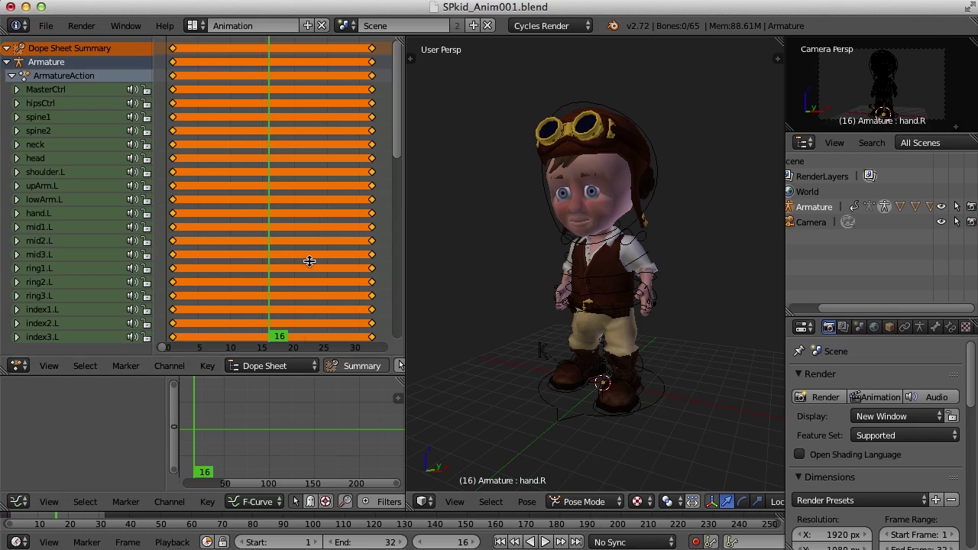
pyautogui.moveTo(305, 374); pyautogui.dragTo(312, 275)
pyautogui.moveTo(405, 353); pyautogui.dragTo(428, 354)
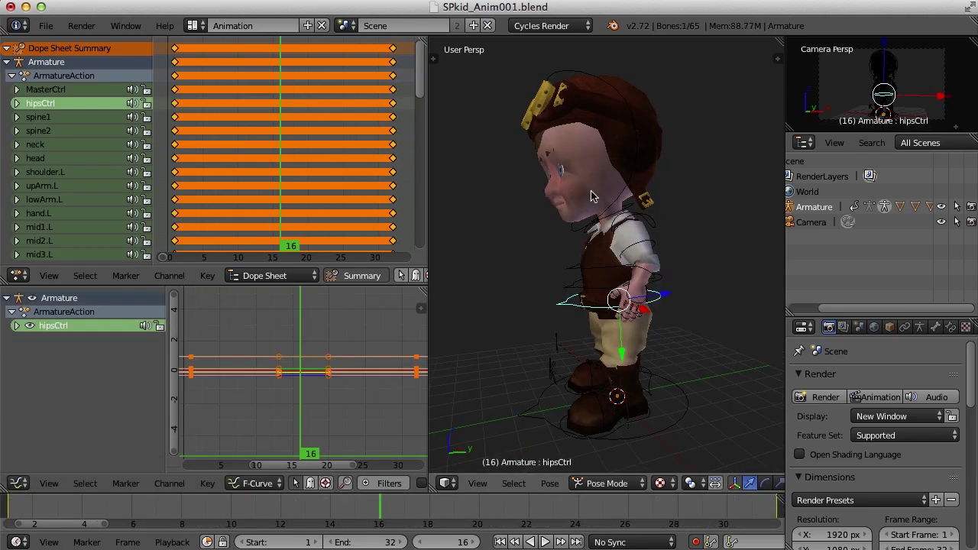
# - Rotate the spine2 bone at frame 16 to bend the chest, auto-keying the pose
pyautogui.rightClick(609, 275)
pyautogui.press('r')
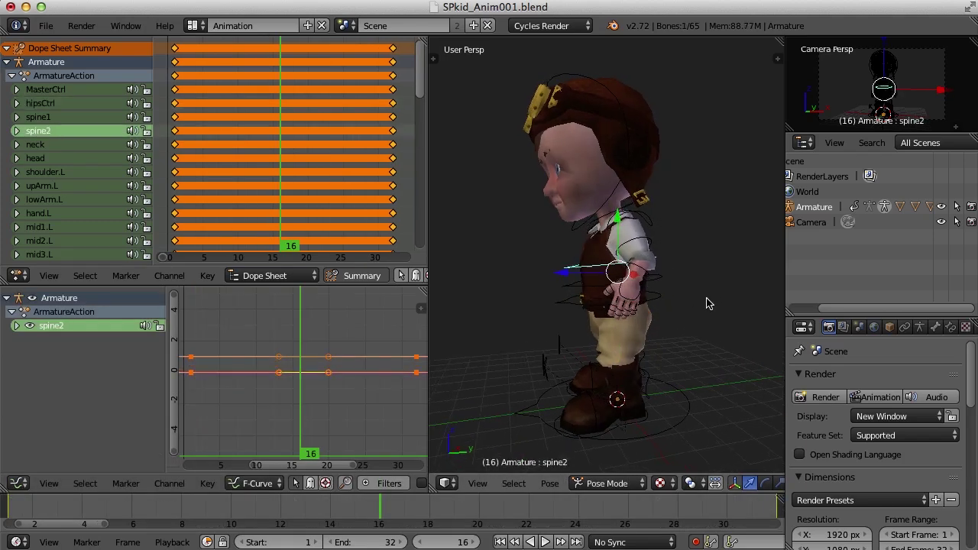
pyautogui.click(704, 306)
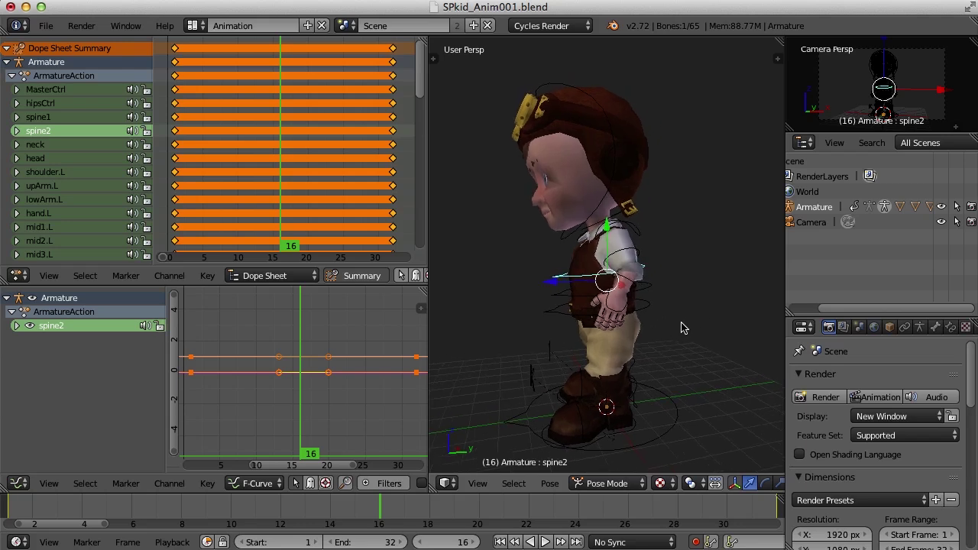
pyautogui.press('r')
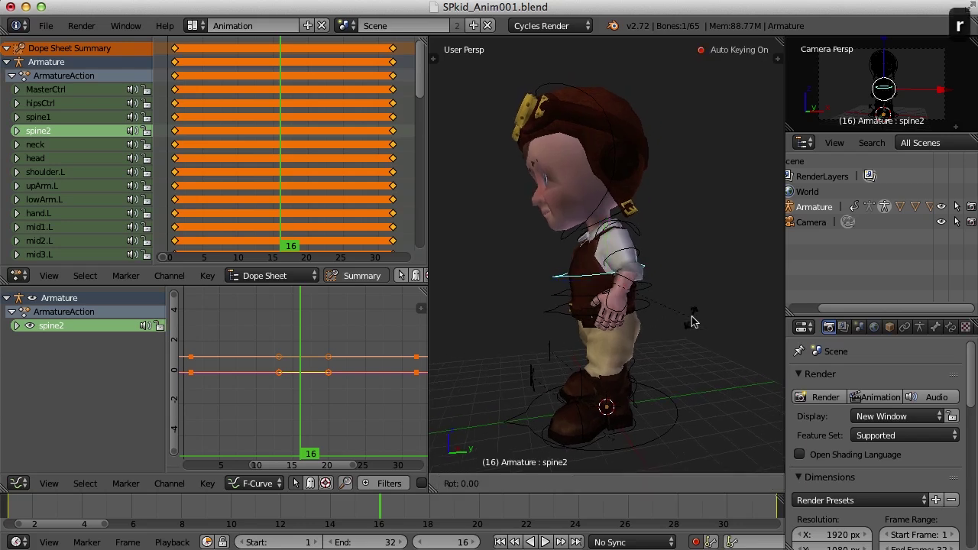
pyautogui.rightClick(695, 326)
pyautogui.press('r')
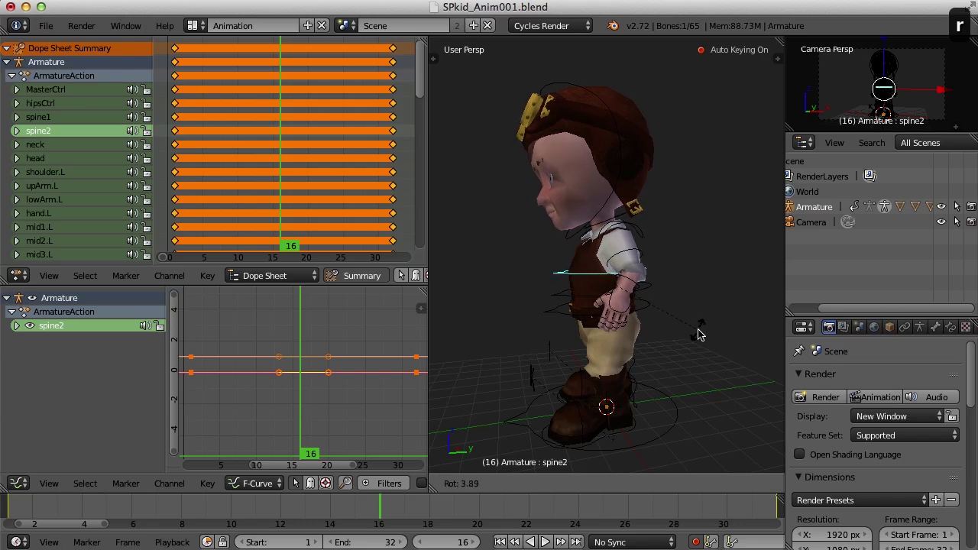
pyautogui.click(671, 340)
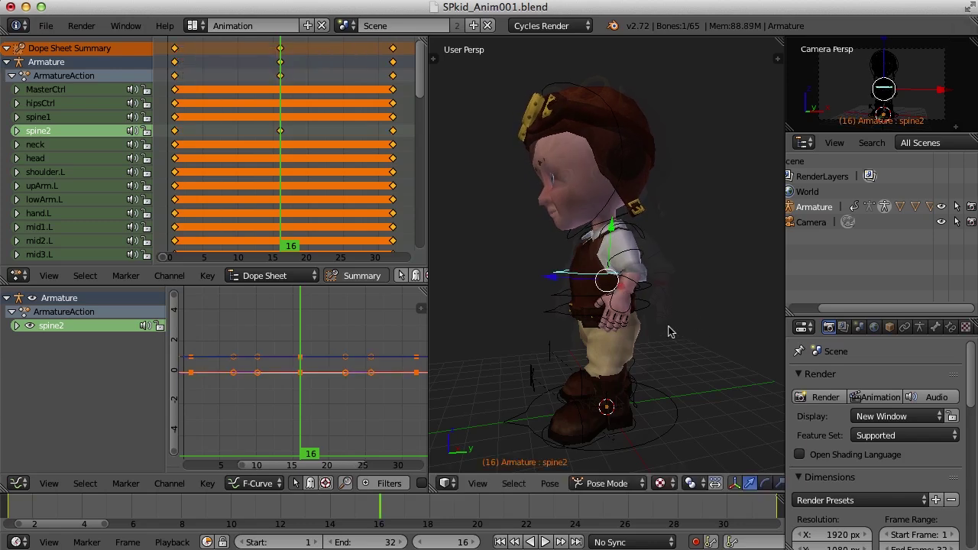
# - Face the character, step between frames 16 and 17, and play the loop
pyautogui.moveTo(668, 332); pyautogui.dragTo(550, 352, button='middle')
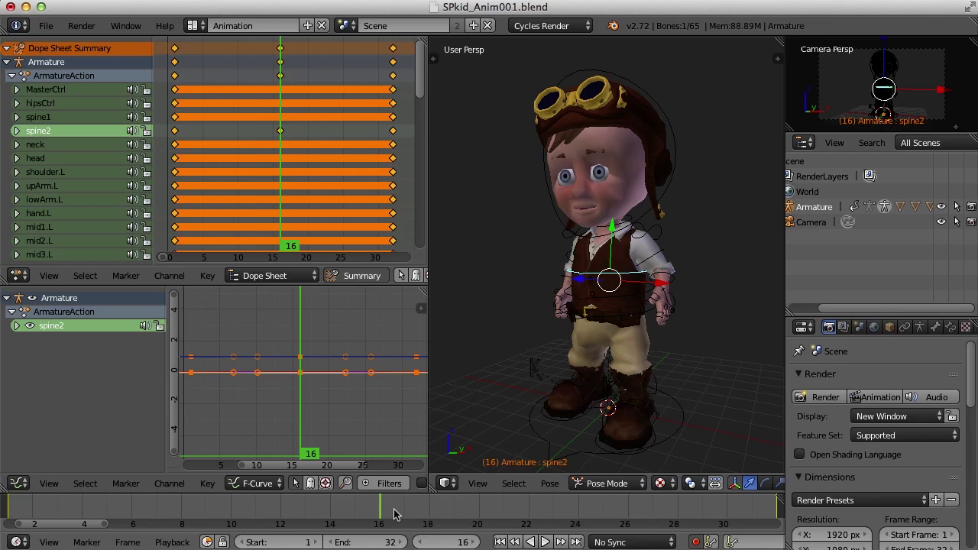
pyautogui.press('Right')
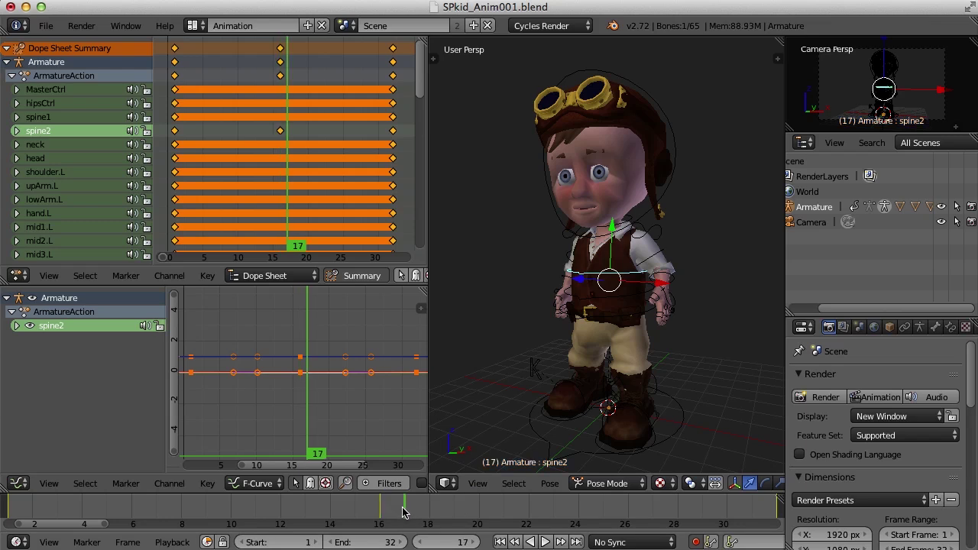
pyautogui.press('Left')
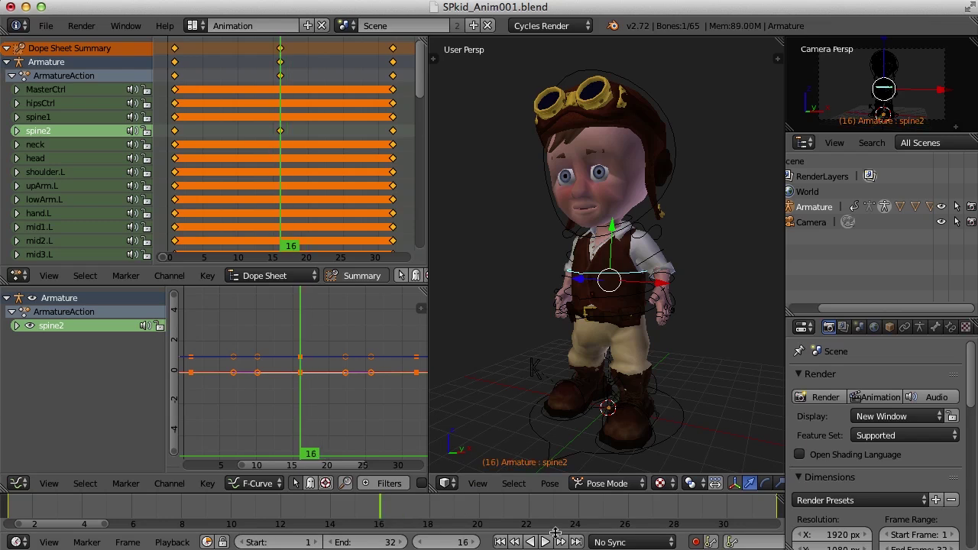
pyautogui.click(545, 542)
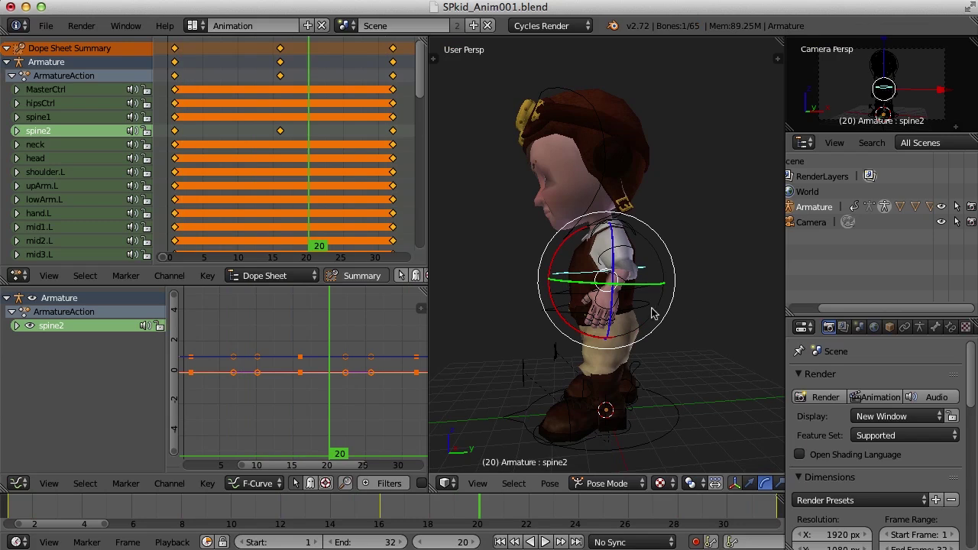
# - Move the hipsCtrl bone at frame 16, auto-keying the hip shift
pyautogui.rightClick(654, 314)
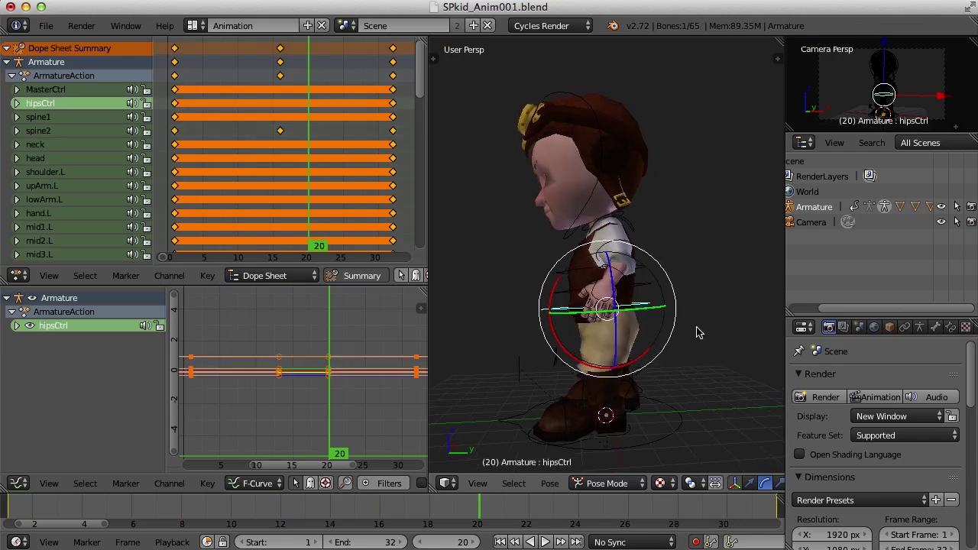
pyautogui.hotkey('ctrl', 'z')
pyautogui.hotkey('ctrl', 'z')
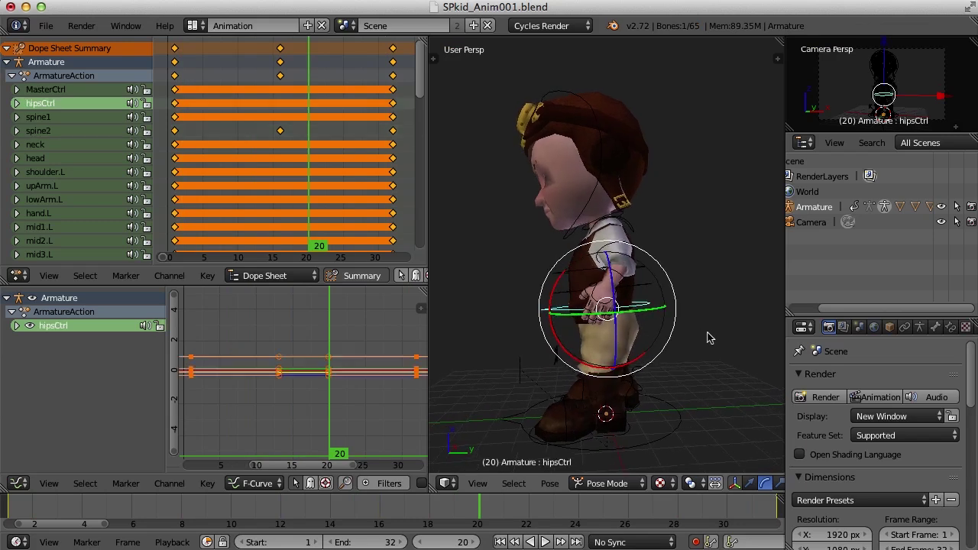
pyautogui.moveTo(481, 514); pyautogui.dragTo(388, 518)
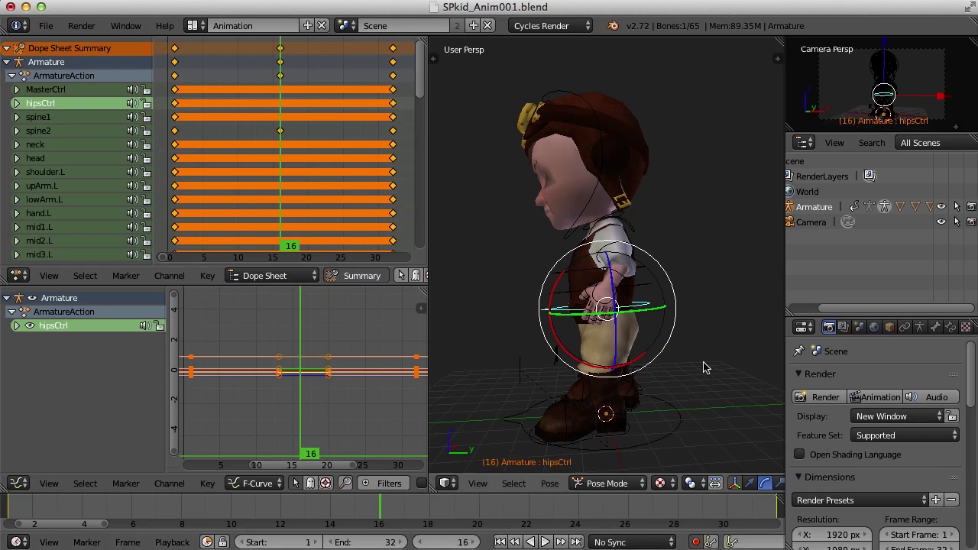
pyautogui.press('g')
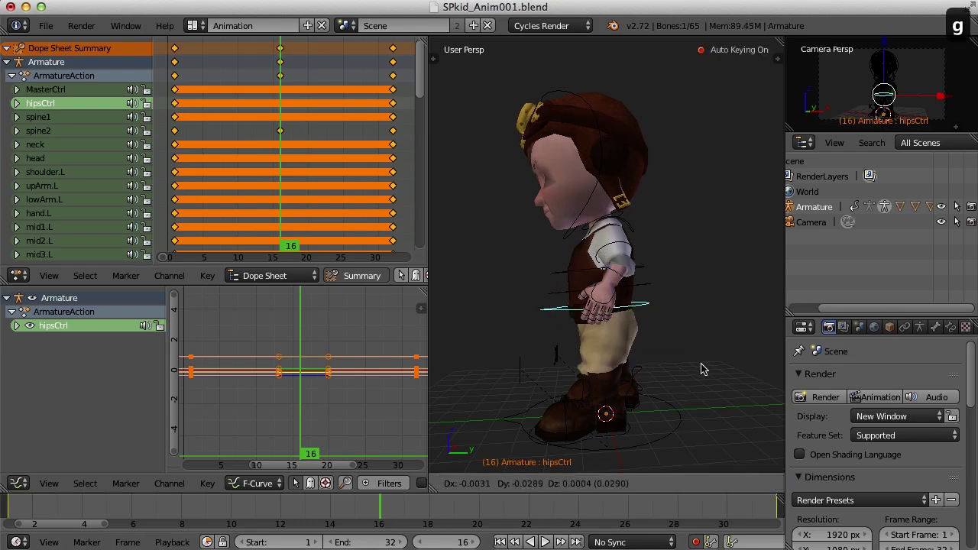
pyautogui.click(694, 371)
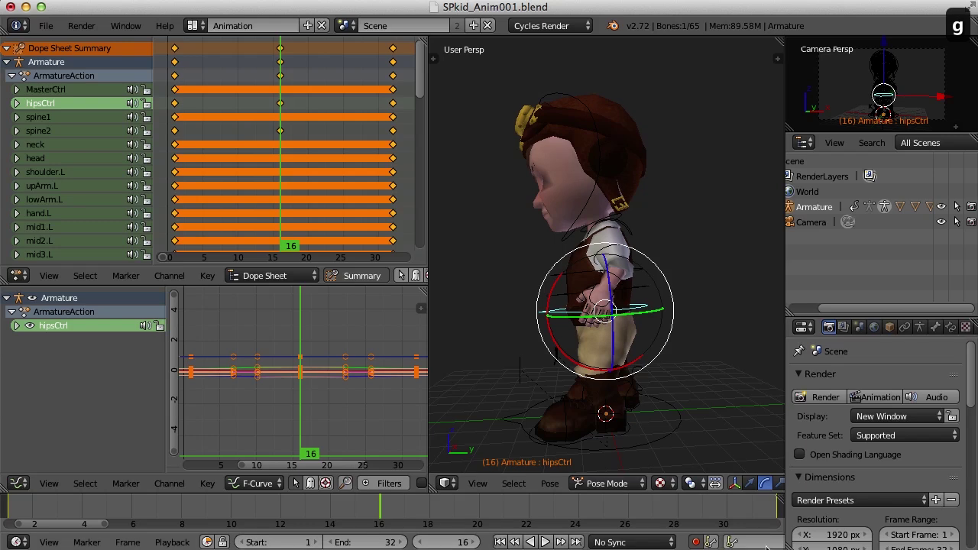
# - Play the loop to check the hips, stop it, and go to frame 8
pyautogui.click(545, 542)
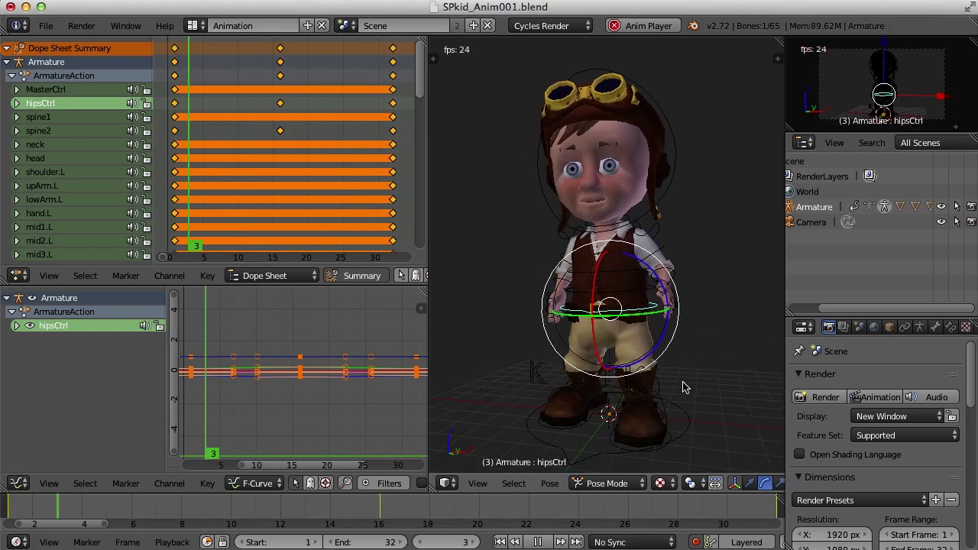
pyautogui.press('space')
pyautogui.click(375, 500)
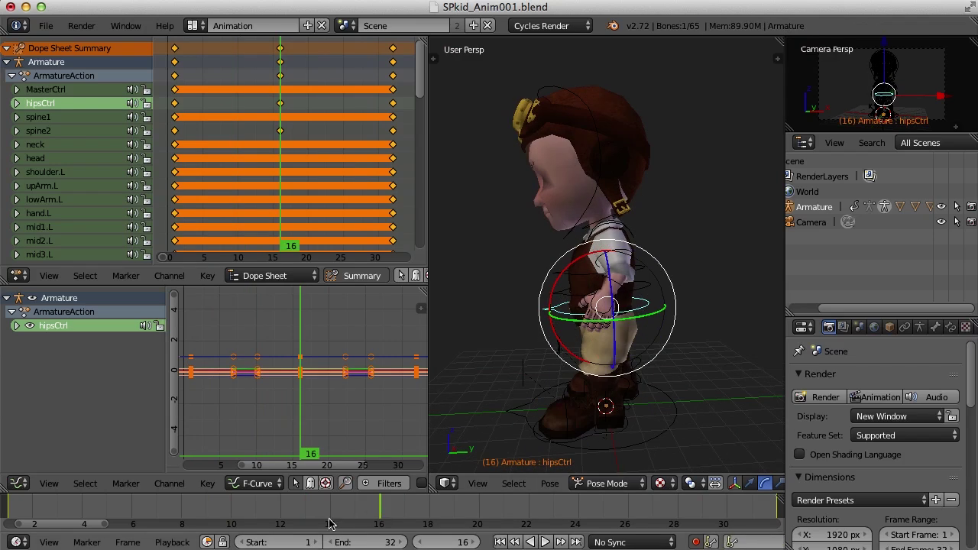
pyautogui.moveTo(330, 523); pyautogui.dragTo(185, 526)
# - Try a head tilt at frame 8, play it back, then undo it
pyautogui.press('r')
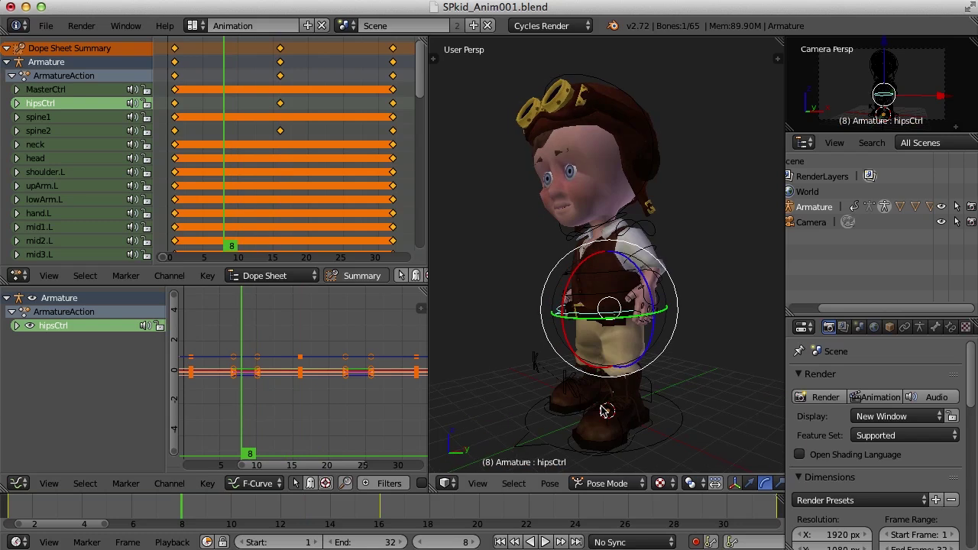
pyautogui.click(685, 126)
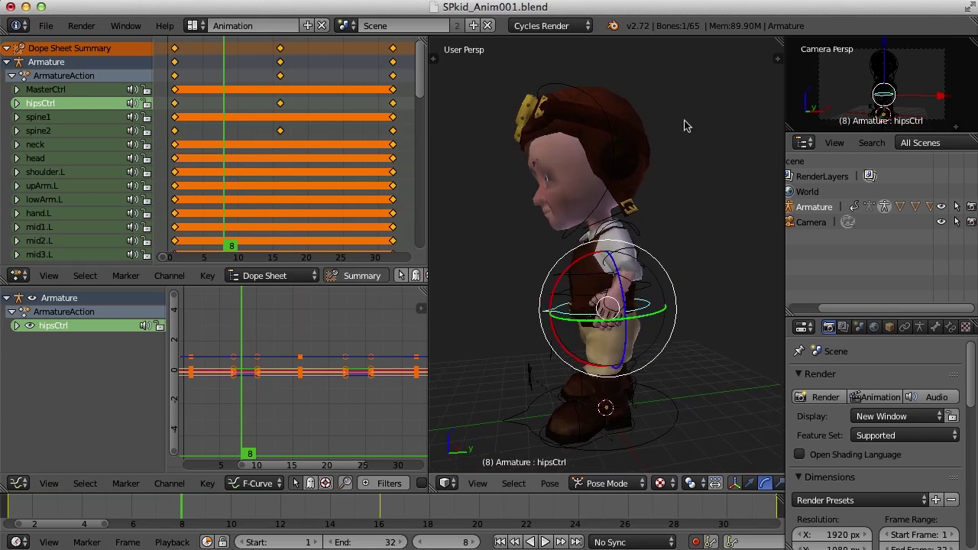
pyautogui.rightClick(618, 178)
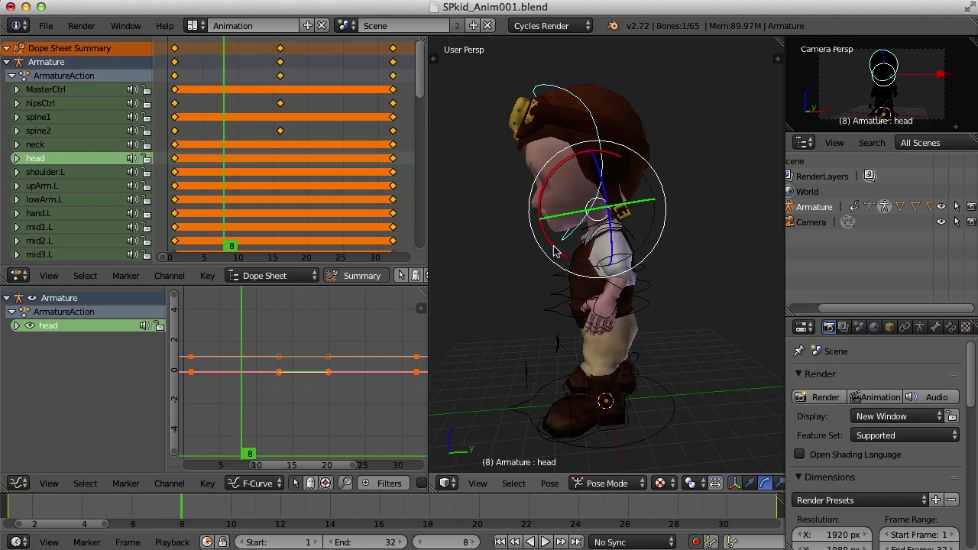
pyautogui.press('r')
pyautogui.click(553, 367)
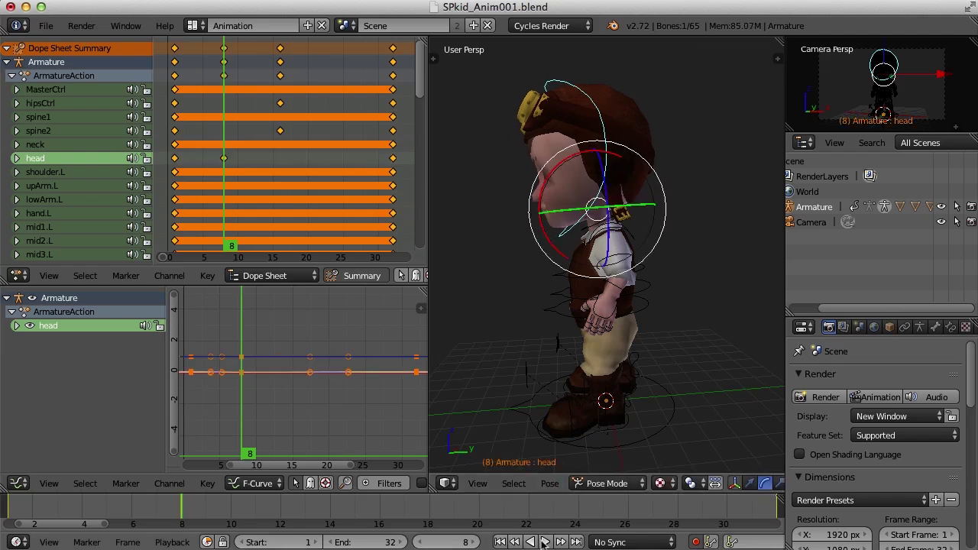
pyautogui.click(544, 542)
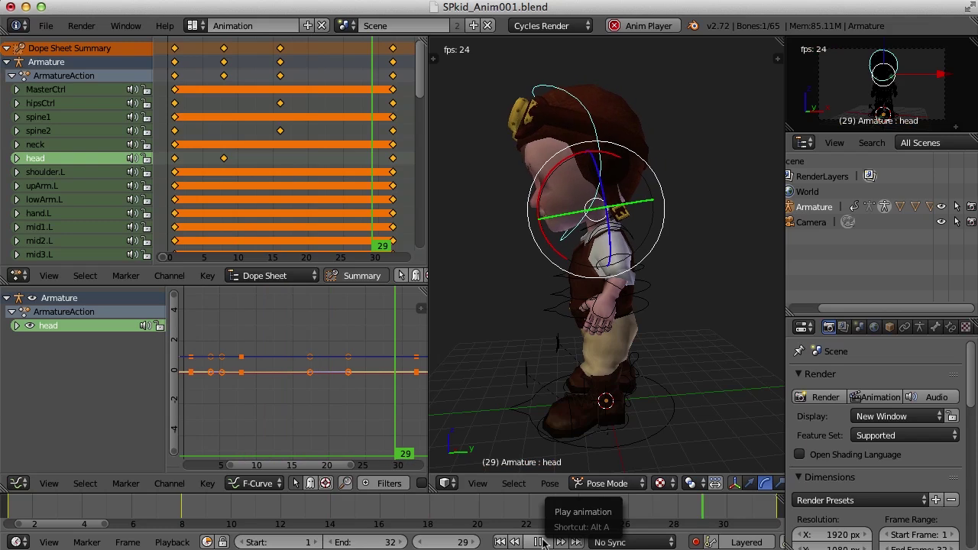
pyautogui.click(541, 542)
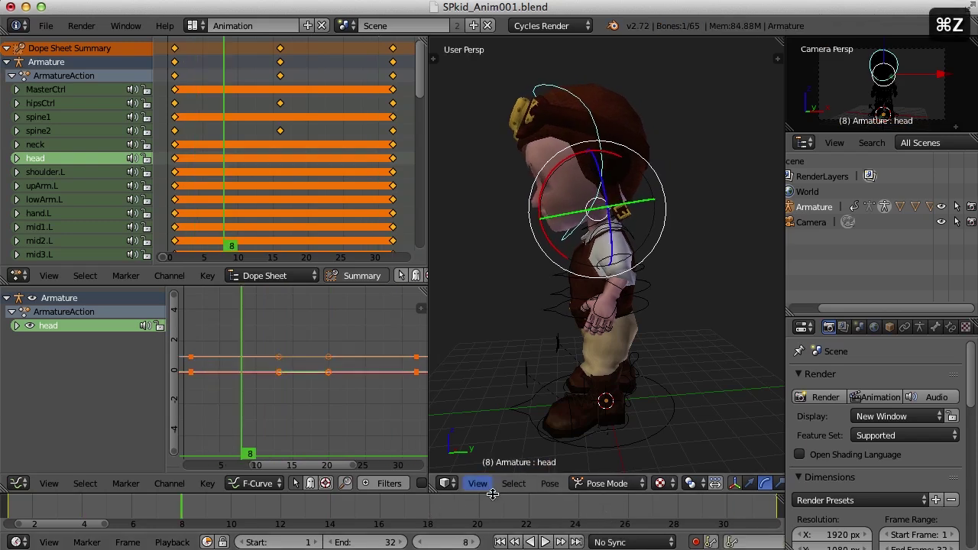
pyautogui.press('super+z')
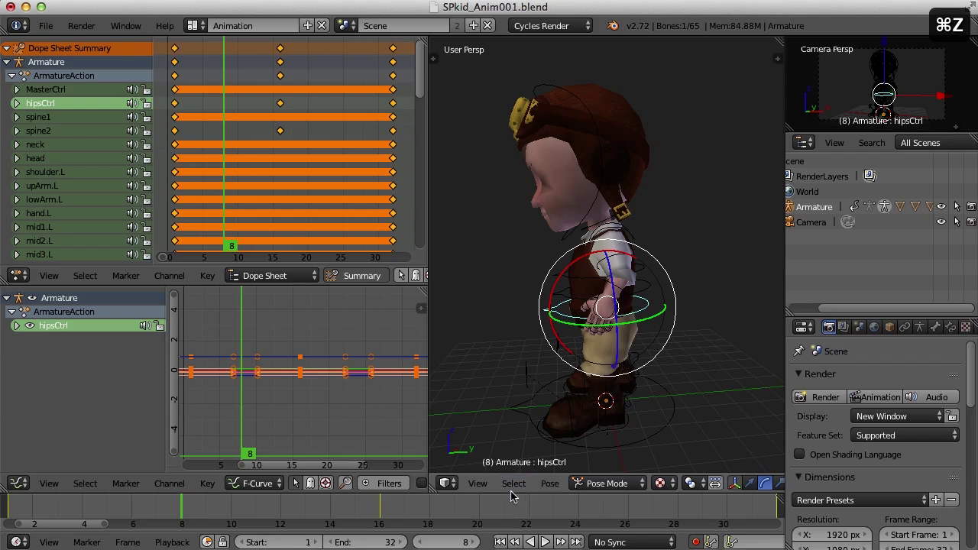
pyautogui.press('super+z')
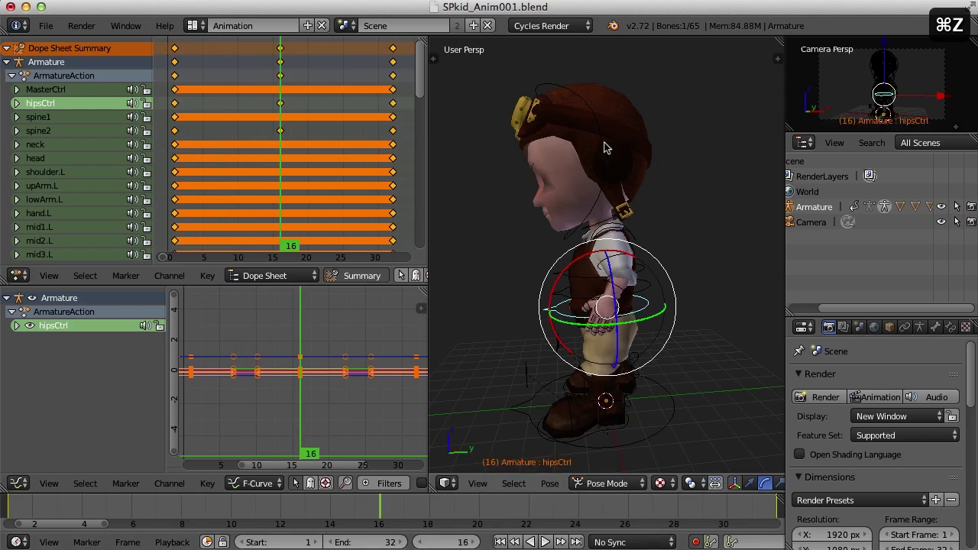
# - Key the head bone's location and rotation at frame 16
pyautogui.rightClick(604, 147)
pyautogui.moveTo(610, 225); pyautogui.dragTo(644, 238, button='middle')
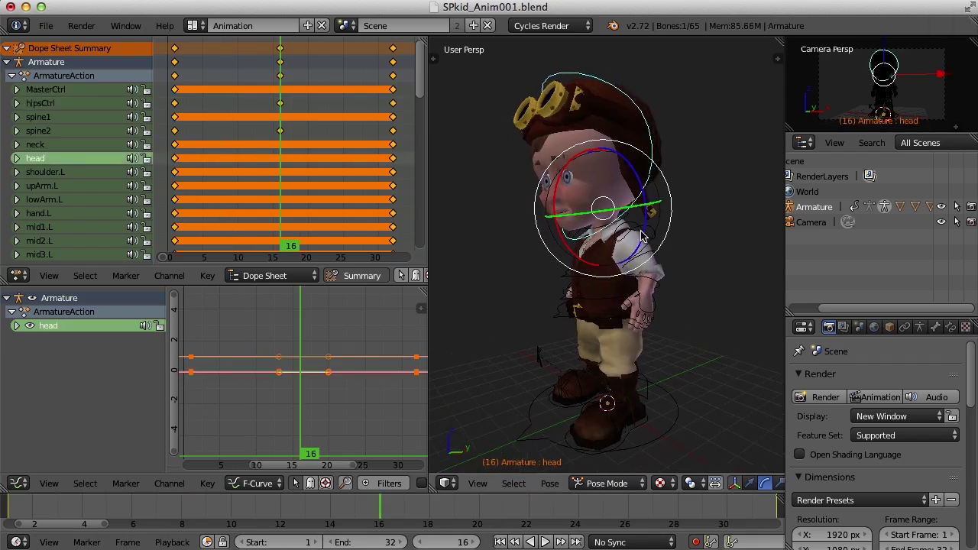
pyautogui.press('i')
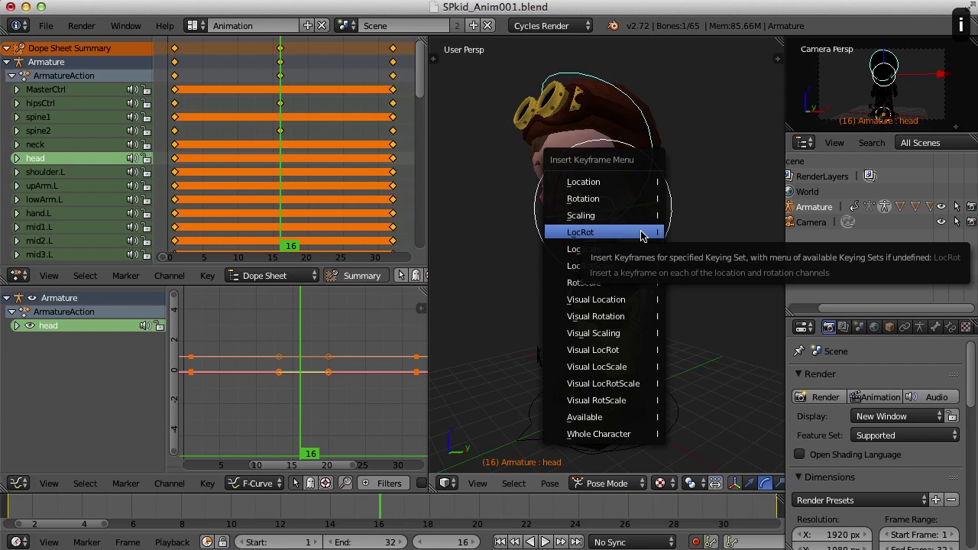
pyautogui.click(640, 234)
# - Tilt the head back at frame 8 and slightly at frame 24, then play the loop
pyautogui.click(186, 512)
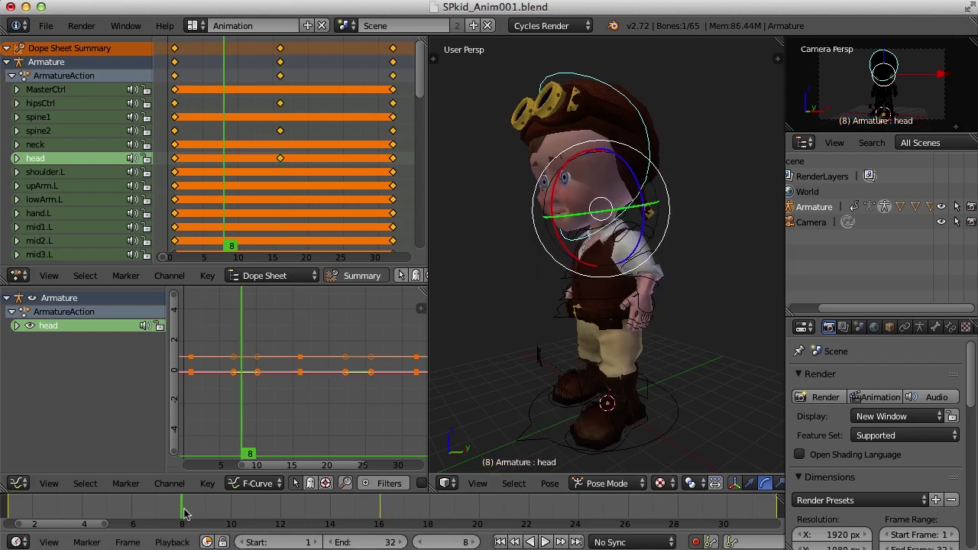
pyautogui.moveTo(653, 225); pyautogui.dragTo(613, 214, button='middle')
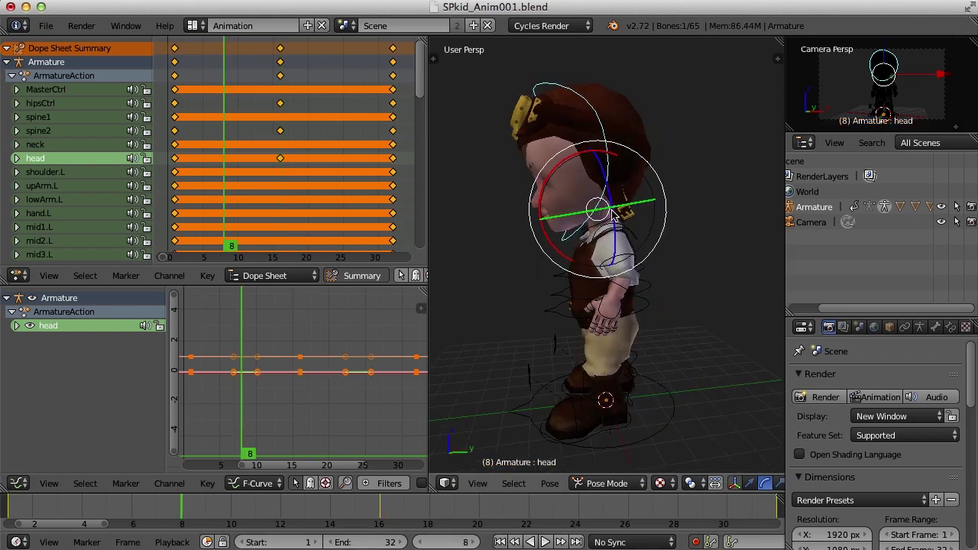
pyautogui.moveTo(568, 167); pyautogui.dragTo(565, 168)
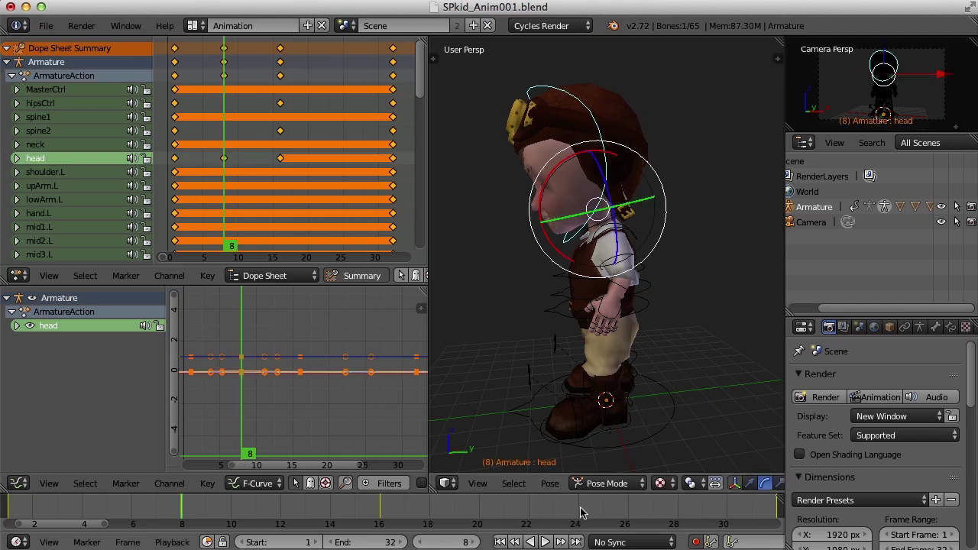
pyautogui.click(579, 512)
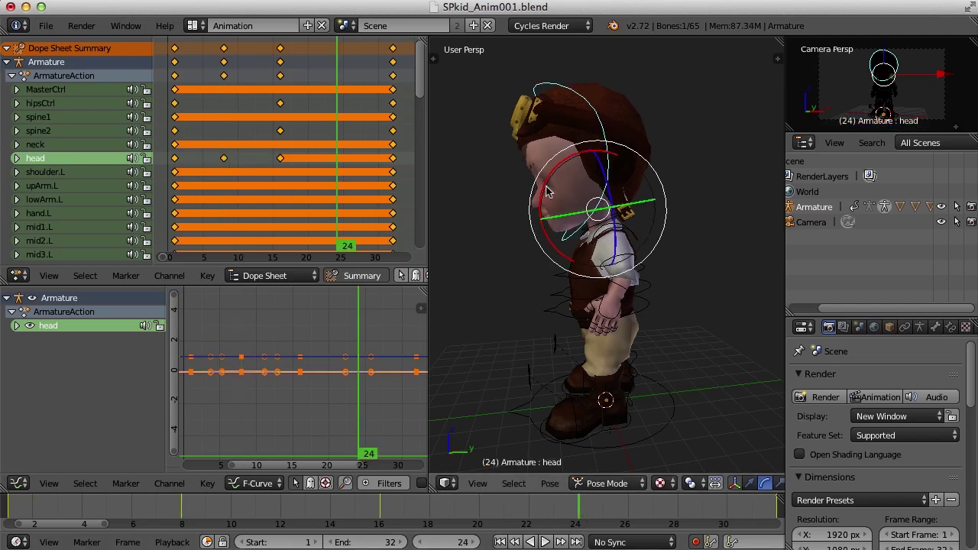
pyautogui.moveTo(545, 191); pyautogui.dragTo(545, 188)
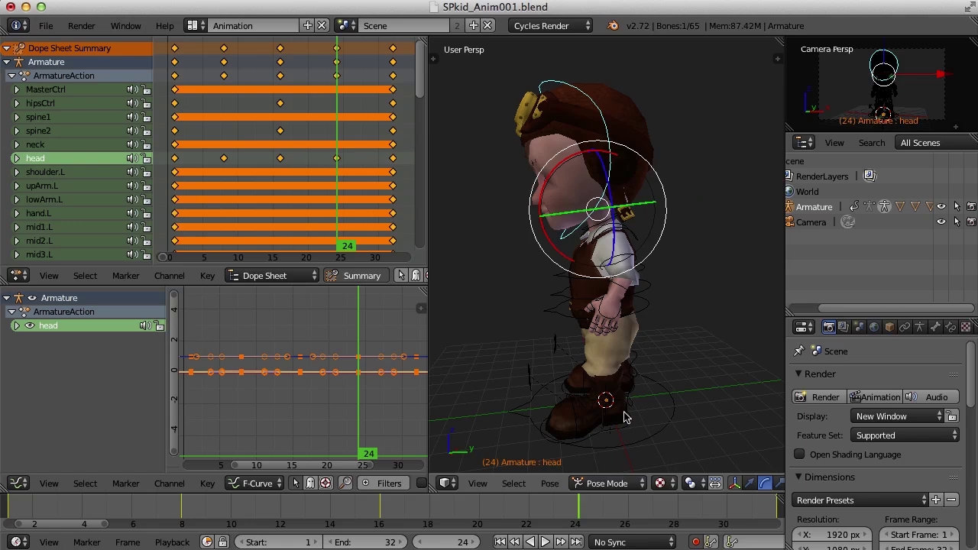
pyautogui.click(546, 542)
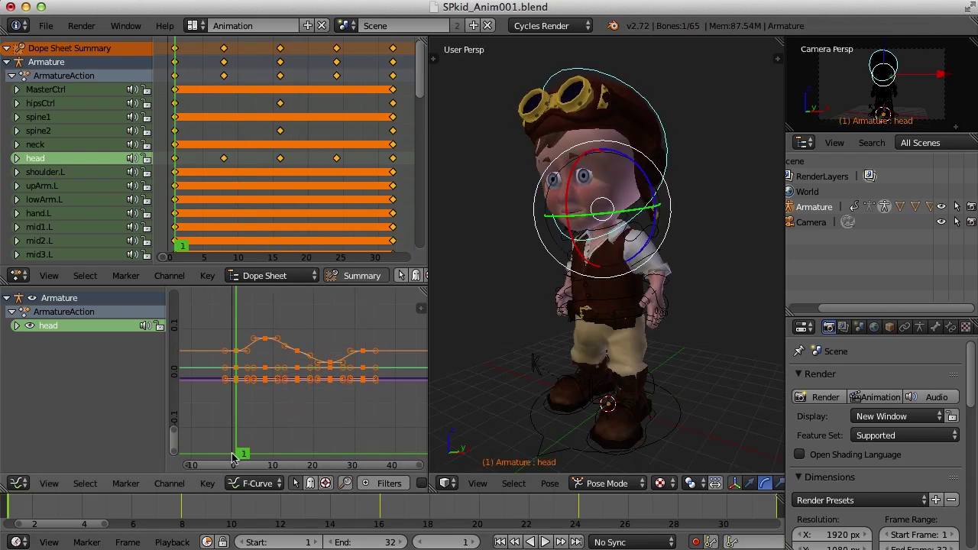
# - Stop playback and enlarge the Graph Editor to frame all head curves
pyautogui.press('Escape')
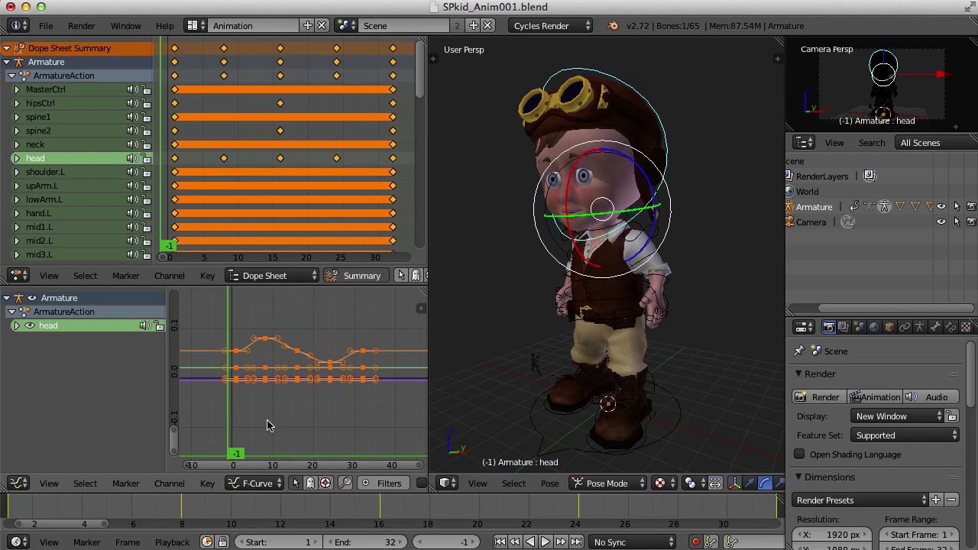
pyautogui.press('Home')
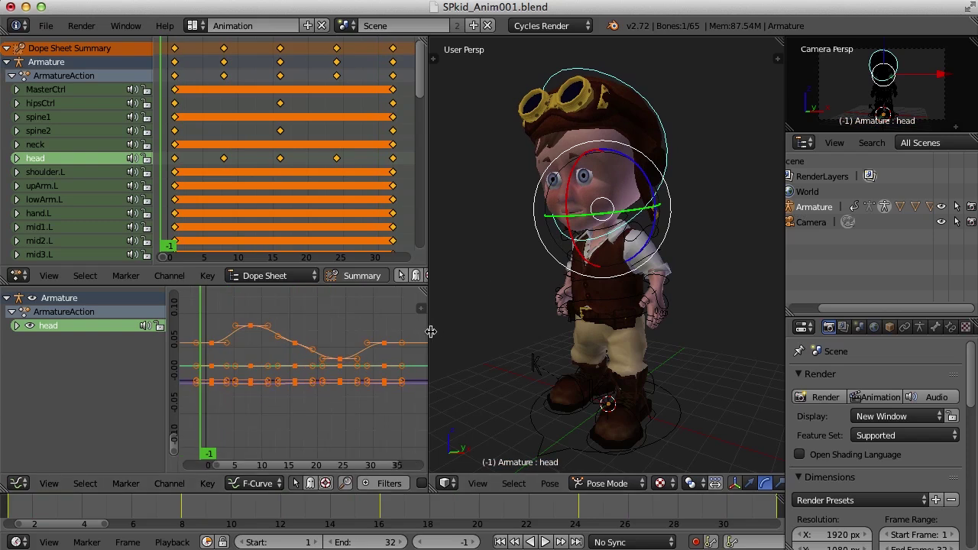
pyautogui.moveTo(432, 331); pyautogui.dragTo(529, 331)
pyautogui.keyDown('ctrl'); pyautogui.moveTo(342, 364); pyautogui.dragTo(359, 348, button='middle'); pyautogui.keyUp('ctrl')
pyautogui.press('Home')
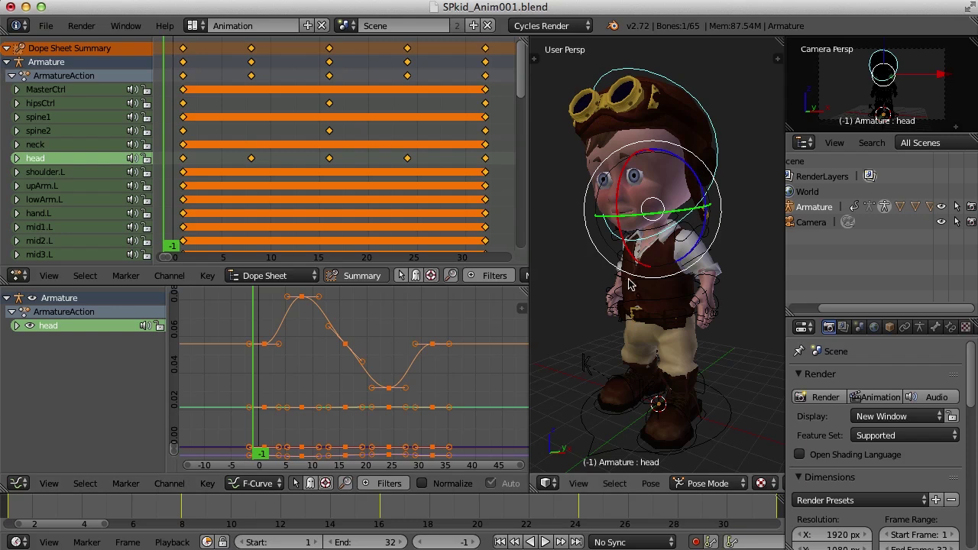
pyautogui.hotkey('alt', 'r')
# - Move the head curve's peak key at frame 8 and a neighbouring key
pyautogui.click(396, 497)
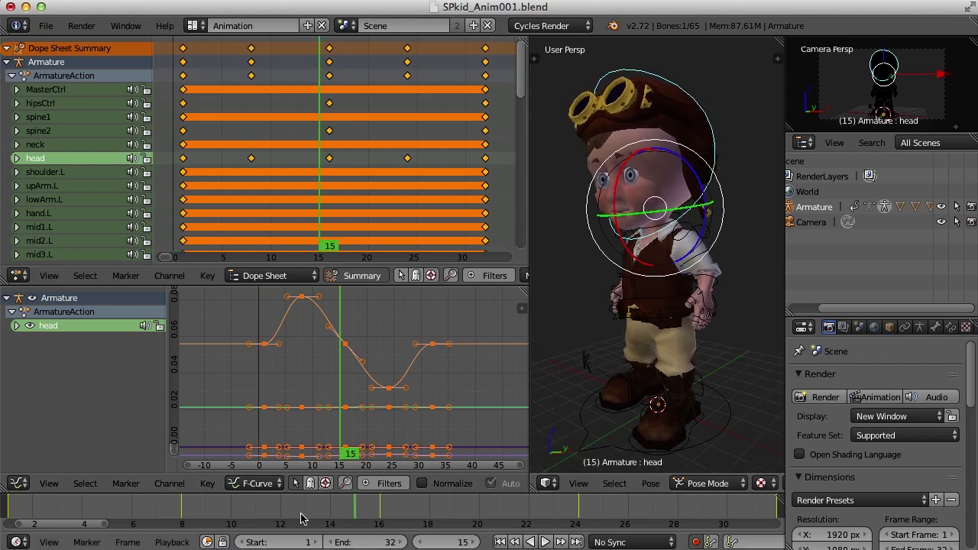
pyautogui.moveTo(321, 325); pyautogui.dragTo(304, 313)
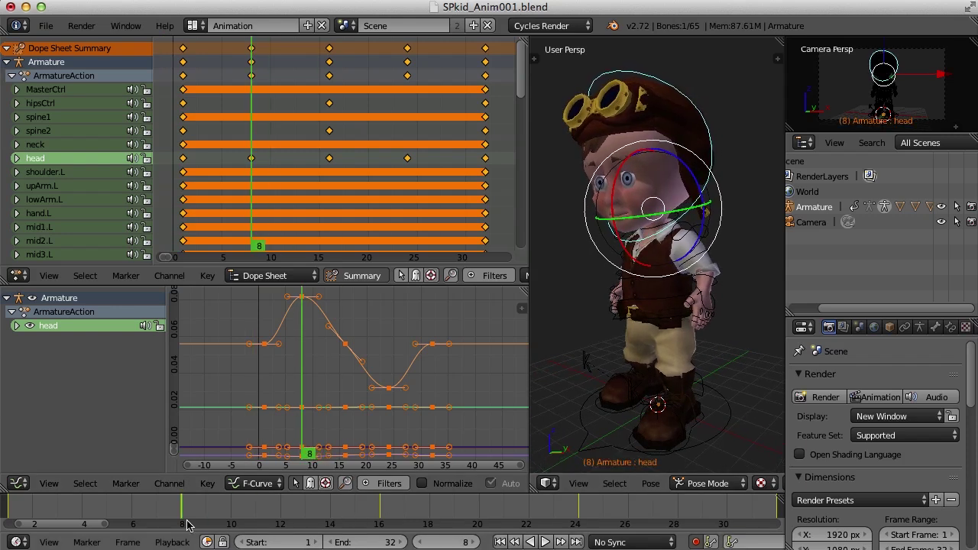
pyautogui.rightClick(302, 297)
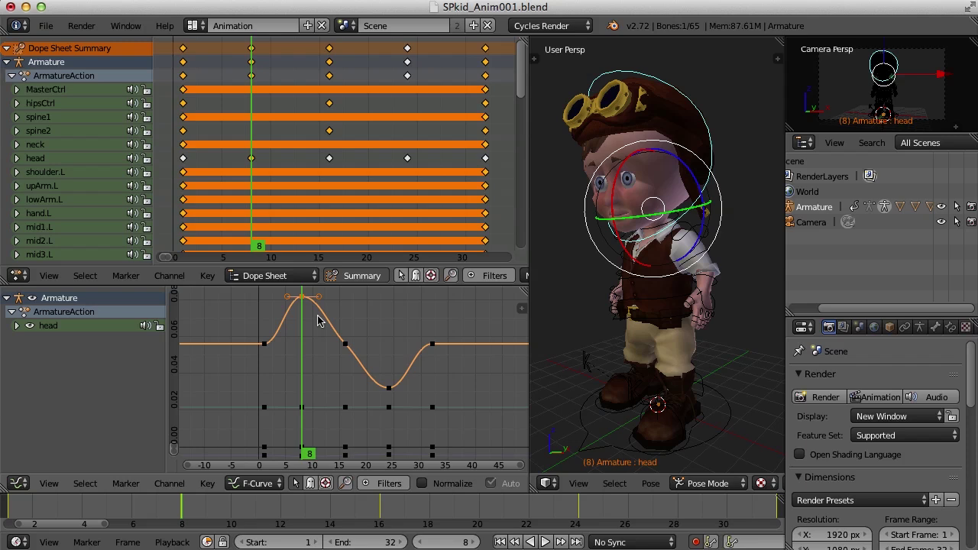
pyautogui.press('g')
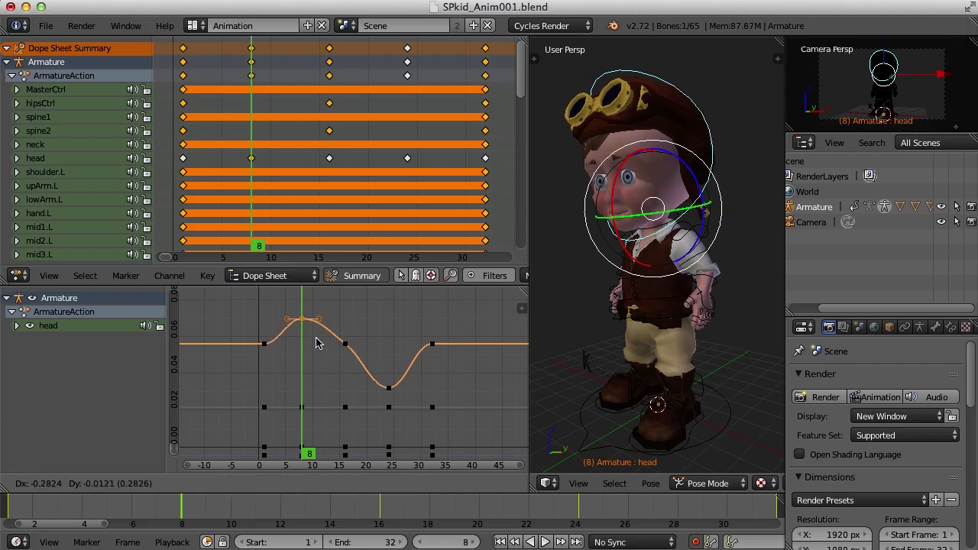
pyautogui.click(318, 340)
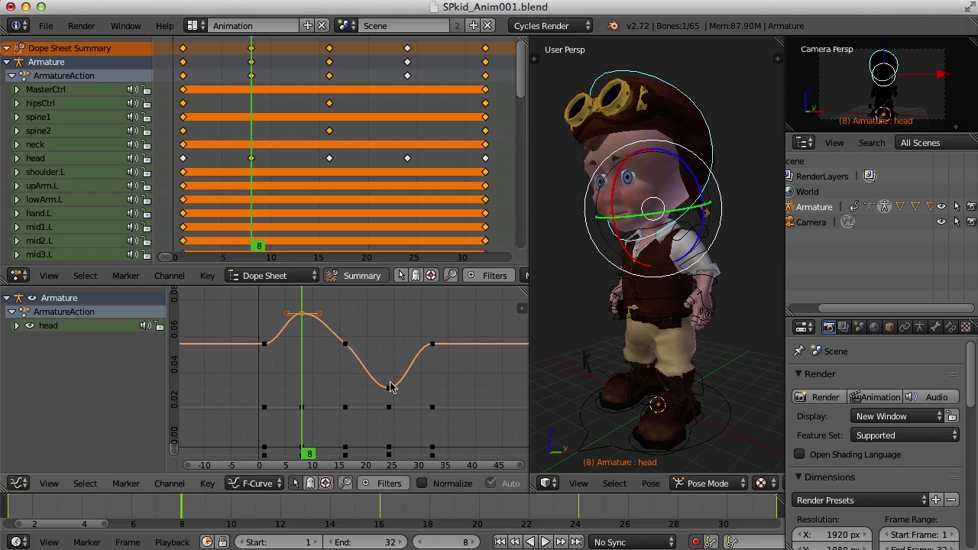
pyautogui.press('g')
pyautogui.click(464, 413)
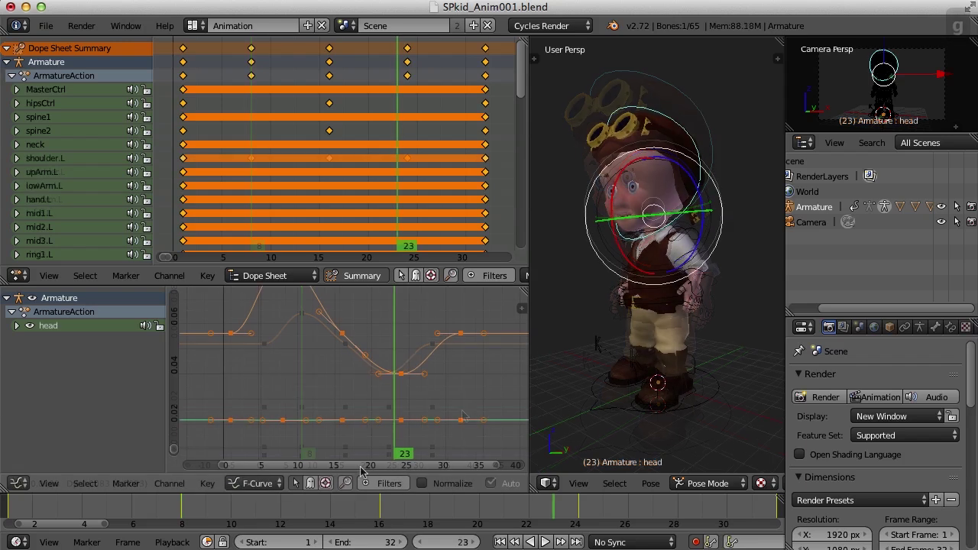
# - Reshape the head curve handles at the first key and near frame 30
pyautogui.moveTo(404, 454); pyautogui.dragTo(230, 457)
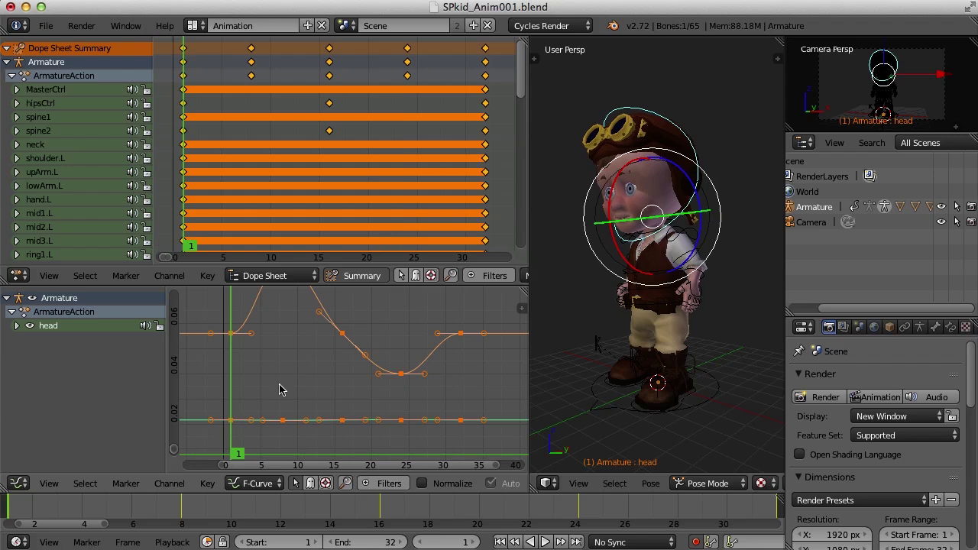
pyautogui.moveTo(279, 389); pyautogui.dragTo(354, 429, button='middle')
pyautogui.moveTo(326, 382); pyautogui.dragTo(322, 371)
pyautogui.click(325, 380)
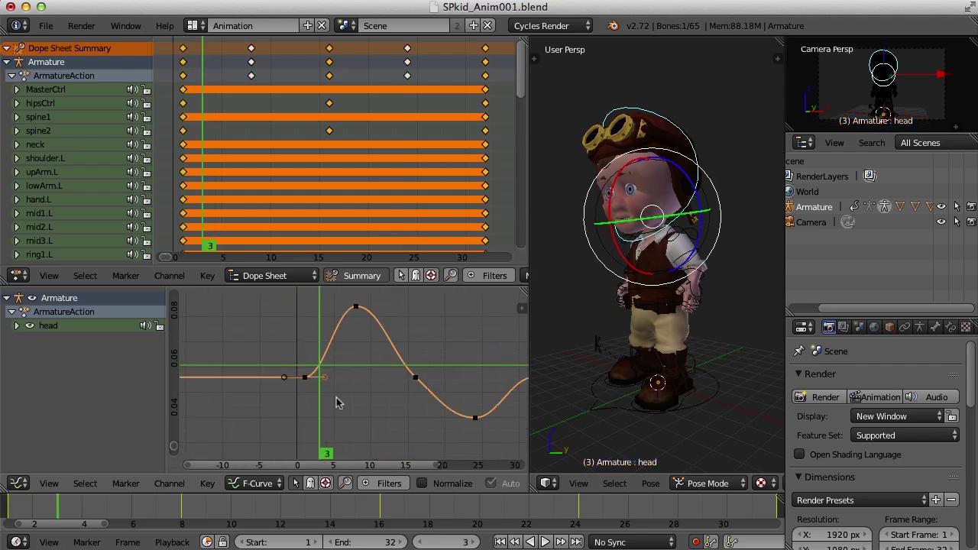
pyautogui.press('g')
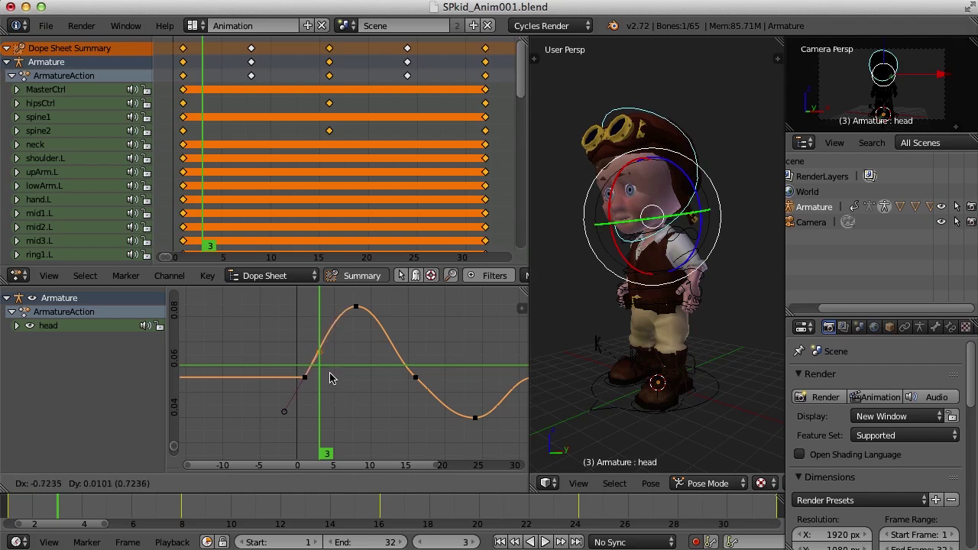
pyautogui.click(330, 378)
pyautogui.hscroll(5, 278, 400)
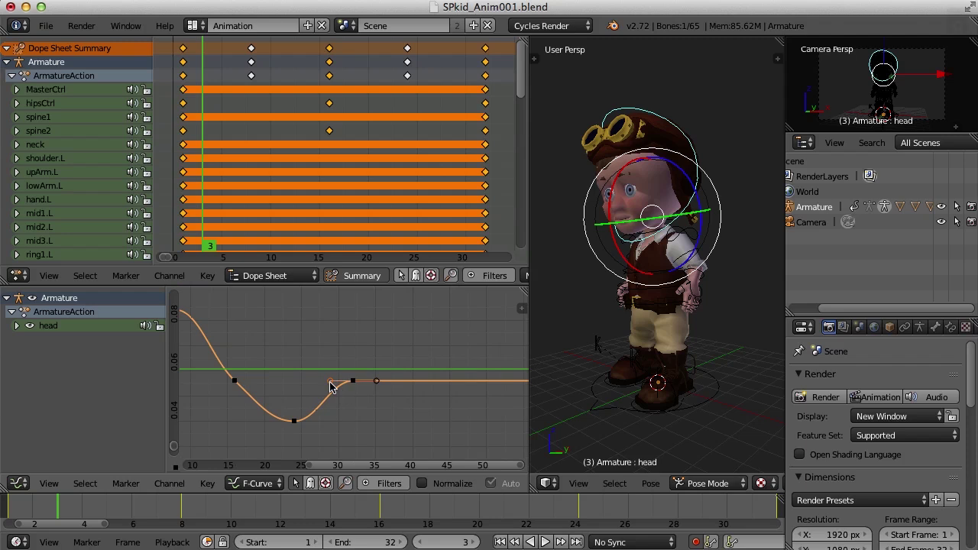
pyautogui.press('g')
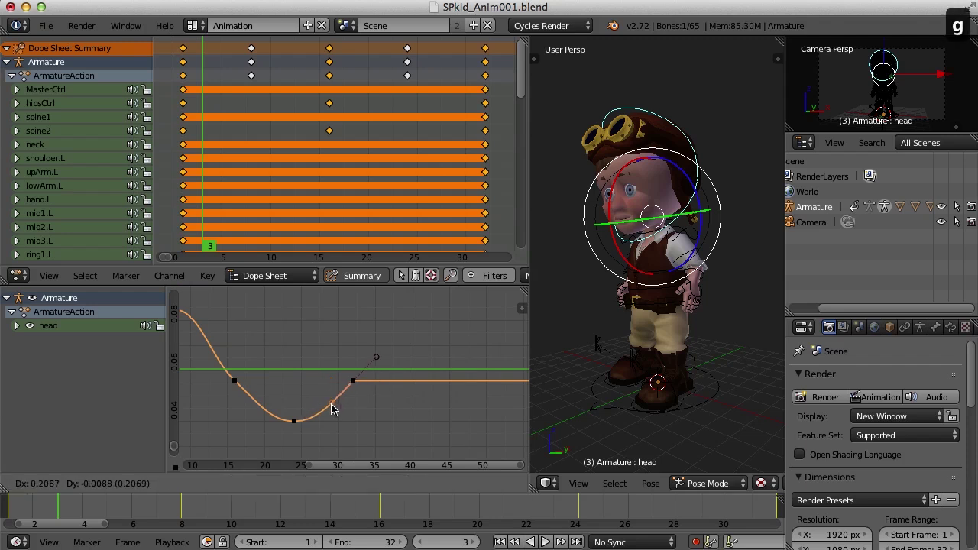
pyautogui.click(332, 409)
pyautogui.press('Home')
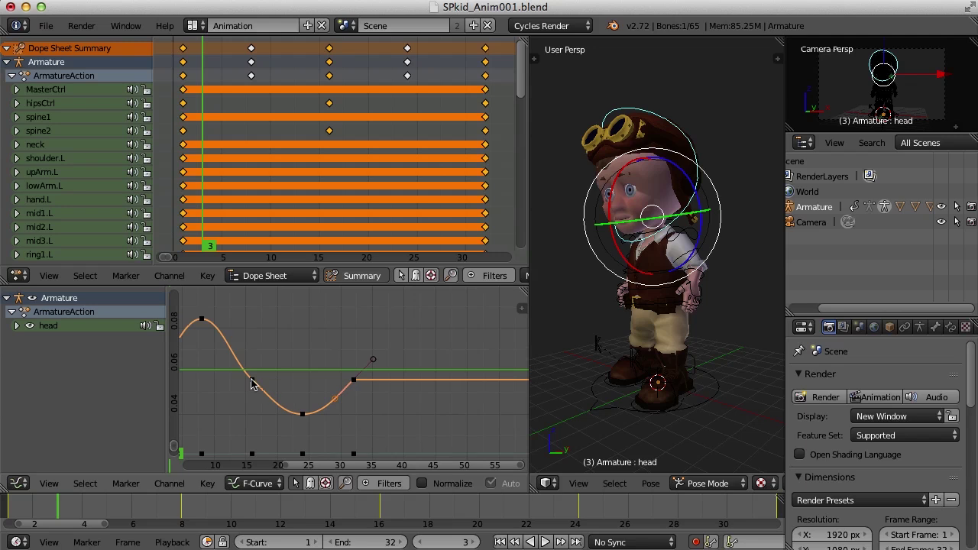
pyautogui.keyDown('ctrl'); pyautogui.hscroll(-5, 387, 393); pyautogui.keyUp('ctrl')
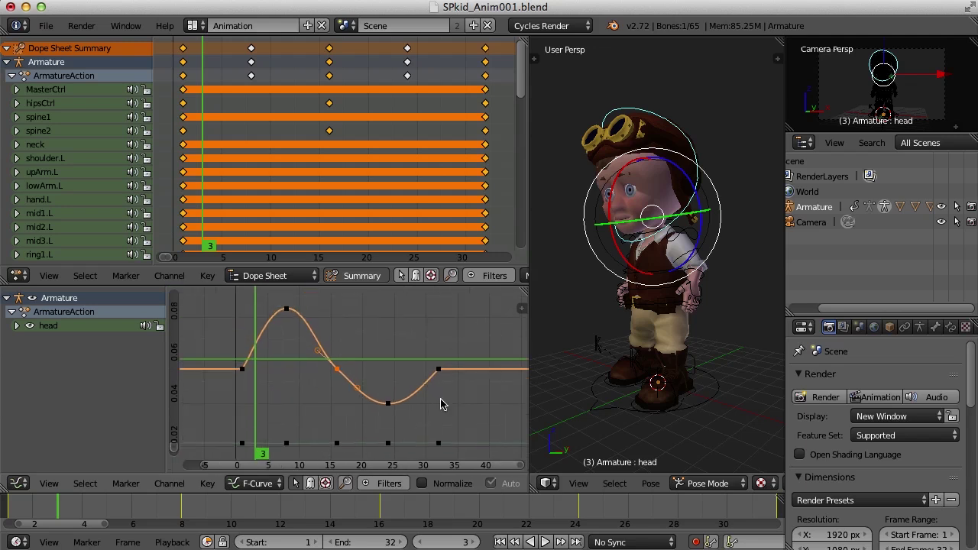
# - Delete the selected head keyframe and play the loop to check the nod
pyautogui.press('Delete')
pyautogui.click(413, 402)
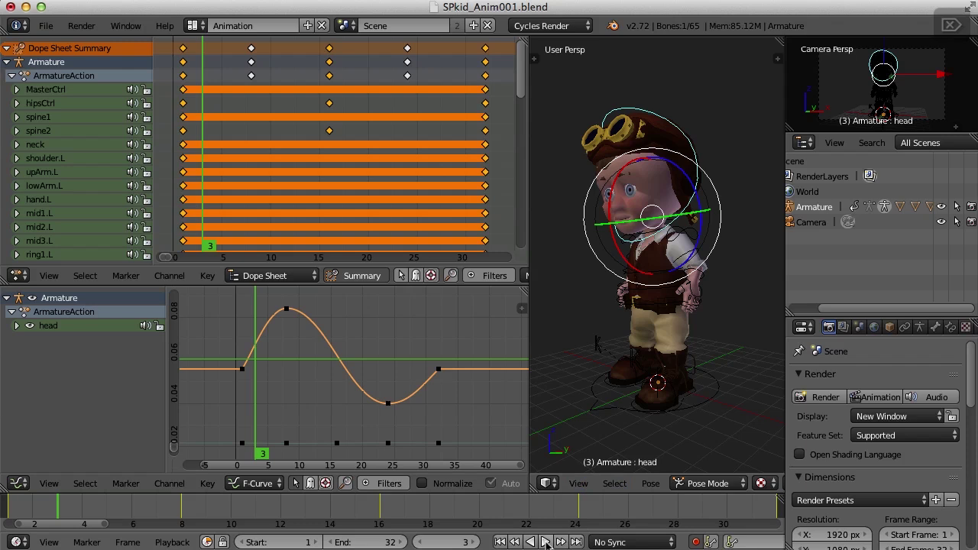
pyautogui.click(545, 542)
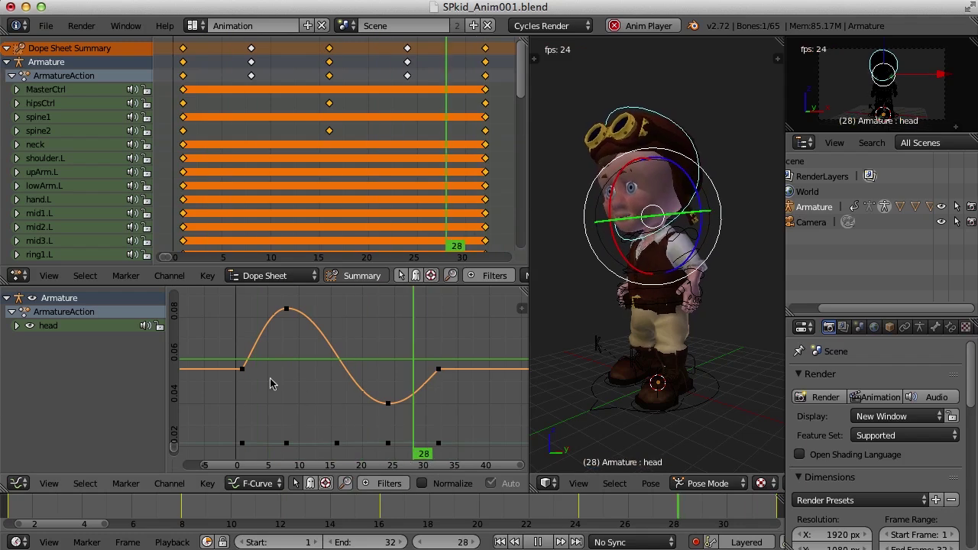
# - Stop playback and reshape the peak key's handle near frame 12
pyautogui.click(538, 542)
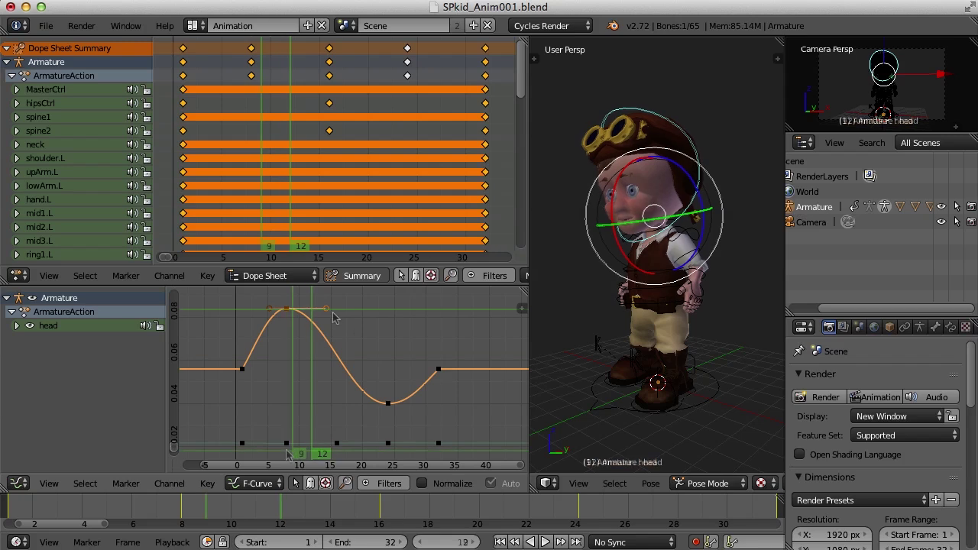
pyautogui.click(311, 309)
pyautogui.press('g')
pyautogui.click(350, 328)
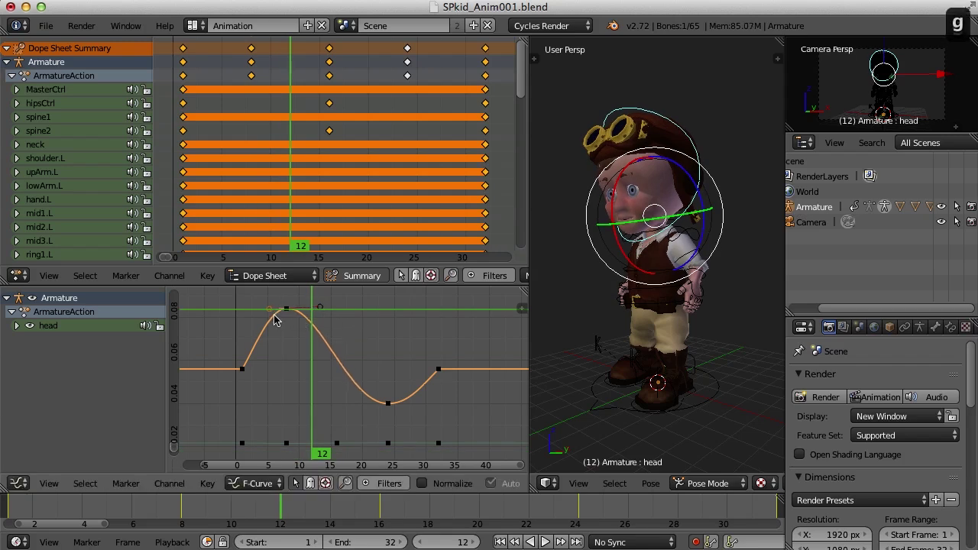
pyautogui.press('g')
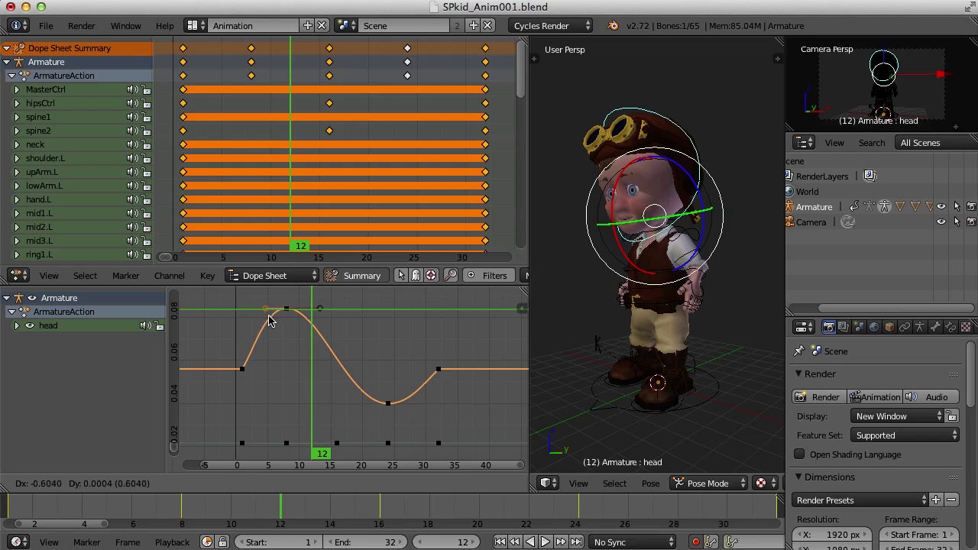
pyautogui.click(267, 321)
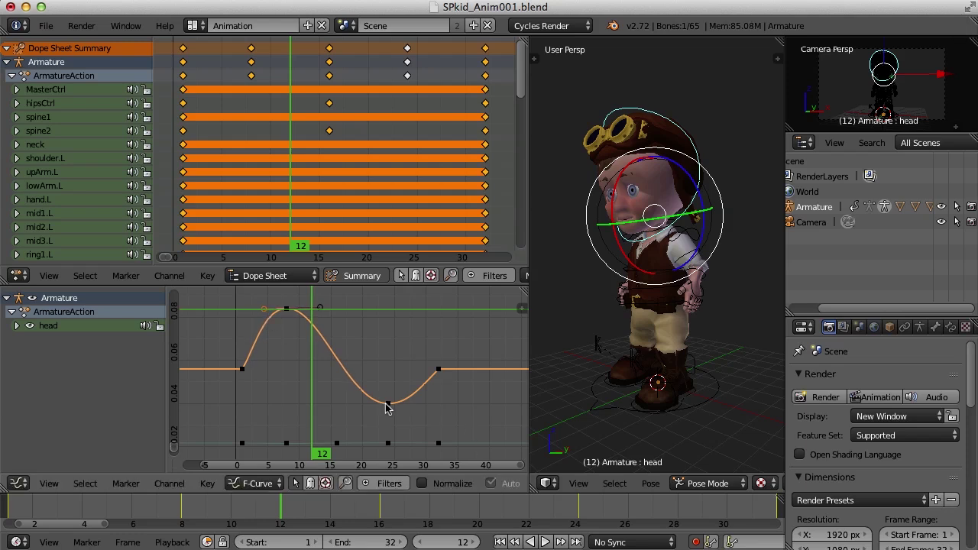
pyautogui.moveTo(319, 453); pyautogui.dragTo(291, 456)
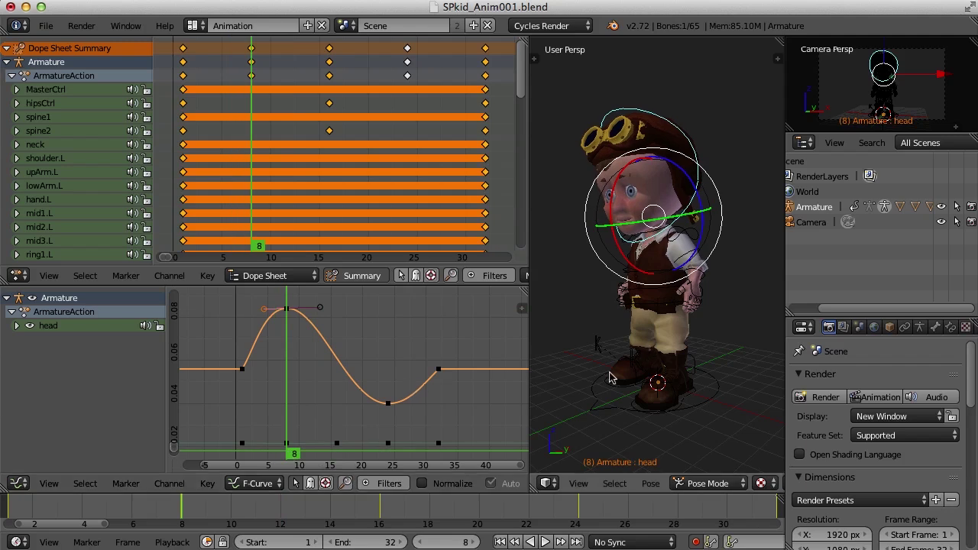
# - Review the nod, then at frame 8 start lowering the peak key by about 0.0125
pyautogui.click(546, 542)
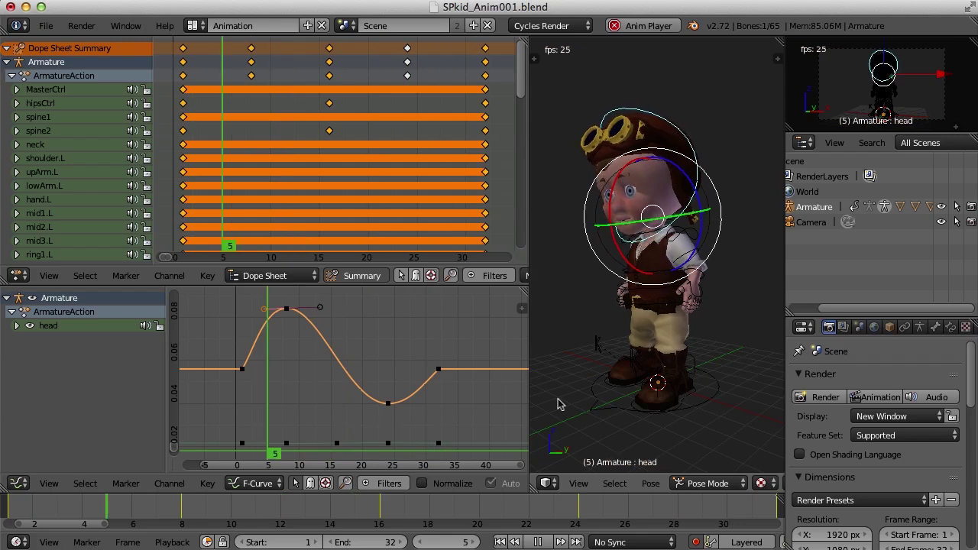
pyautogui.hotkey('alt', 'a')
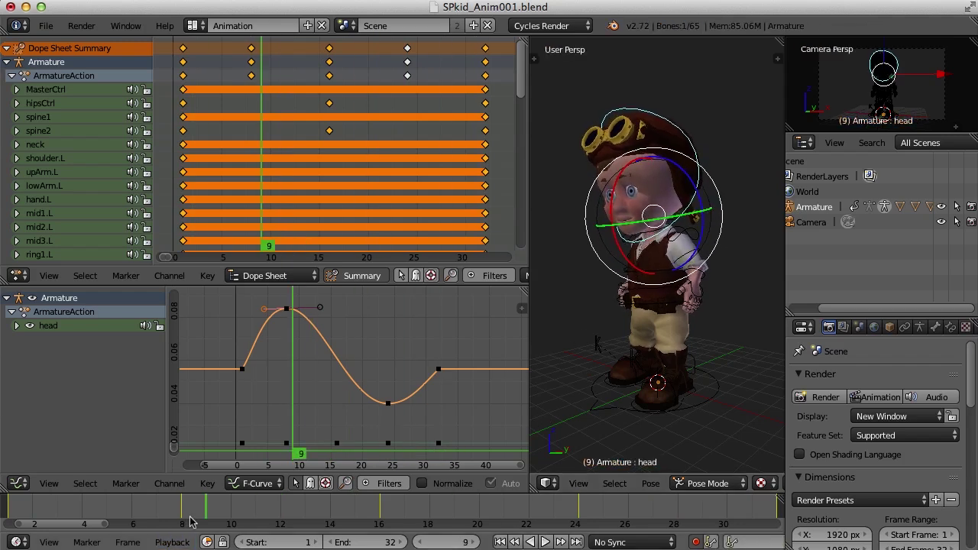
pyautogui.click(181, 520)
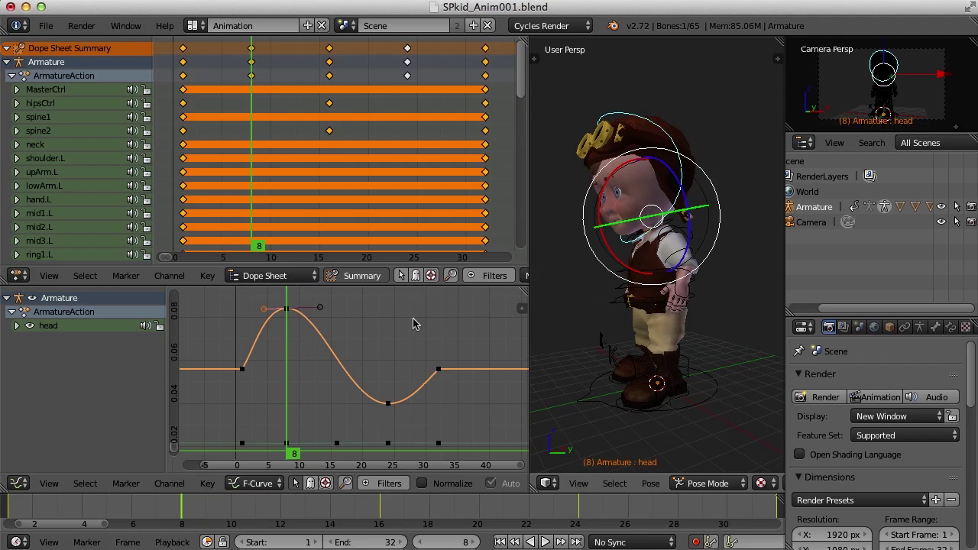
pyautogui.press('g')
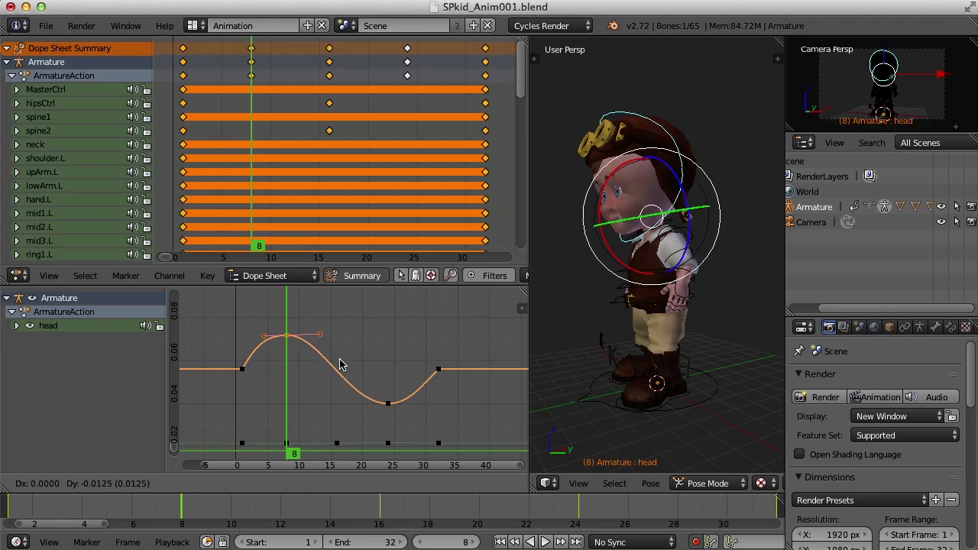
# - Confirm the lowered peak, raise the trough key near frame 24, and play the loop
pyautogui.click(340, 366)
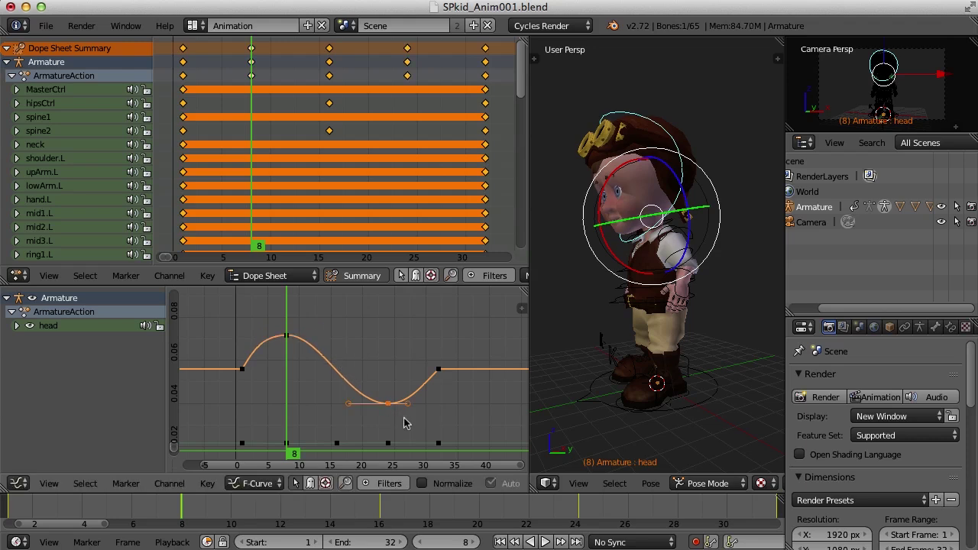
pyautogui.press('g')
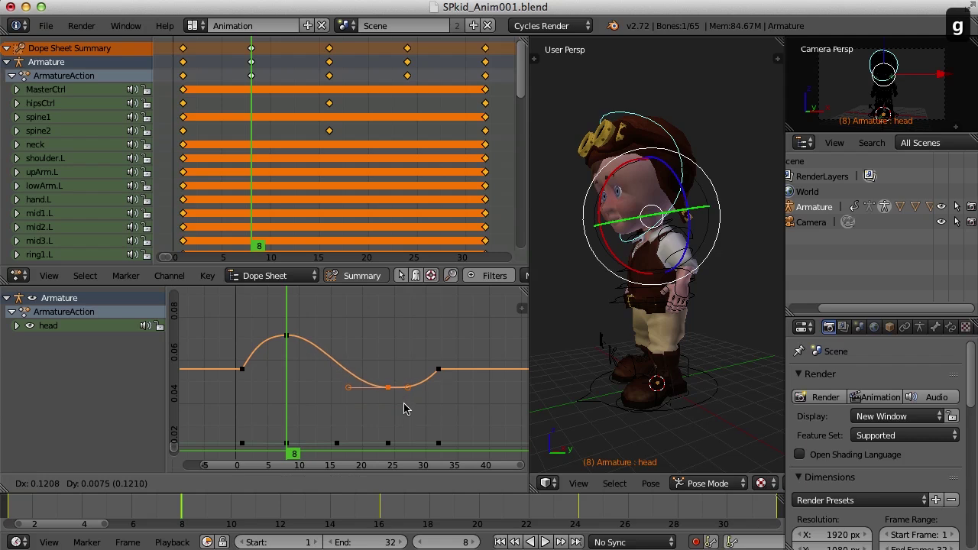
pyautogui.click(405, 410)
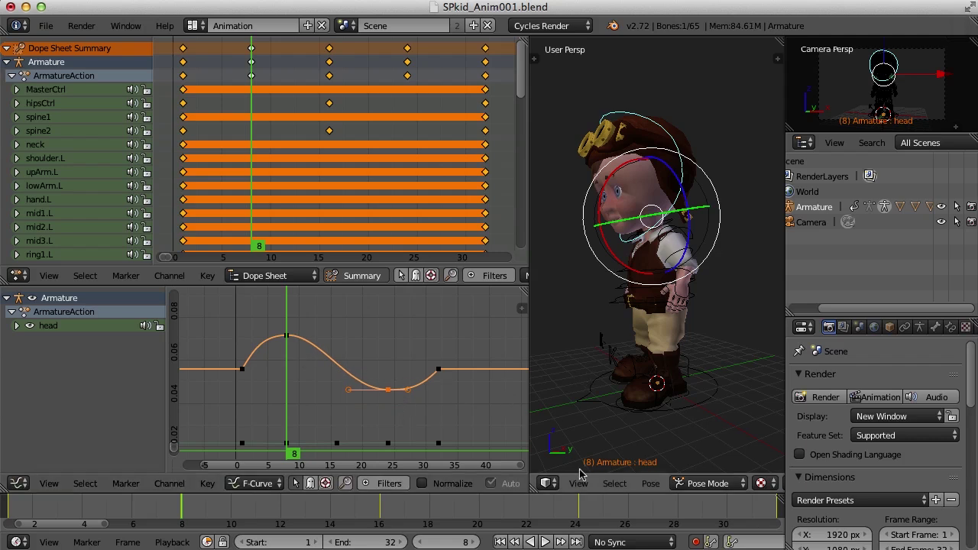
pyautogui.click(546, 542)
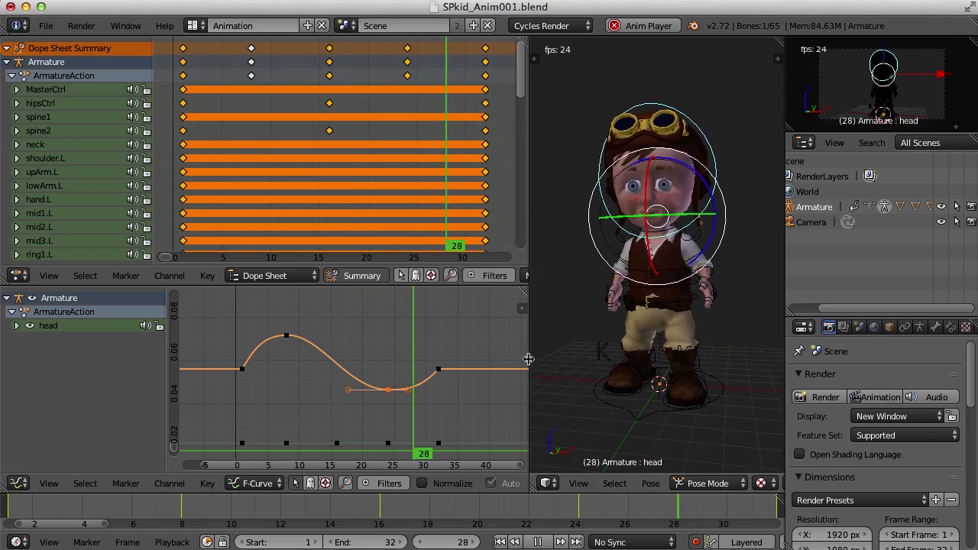
# - Widen the 3D View, pause playback, and select only the left upper arm bone
pyautogui.moveTo(527, 365); pyautogui.dragTo(494, 364)
pyautogui.hotkey('alt', 'a')
pyautogui.moveTo(734, 287); pyautogui.dragTo(710, 300, button='middle')
pyautogui.press('a')
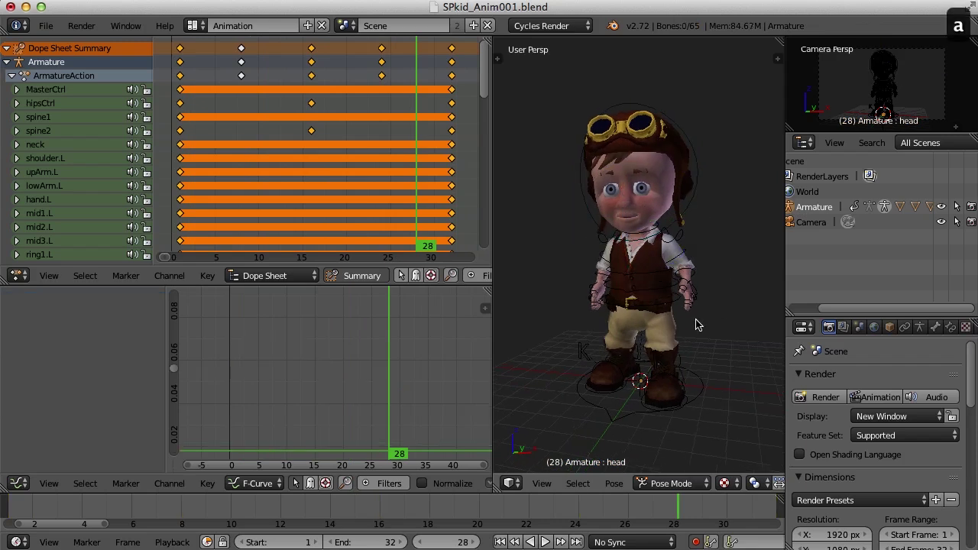
pyautogui.rightClick(683, 260)
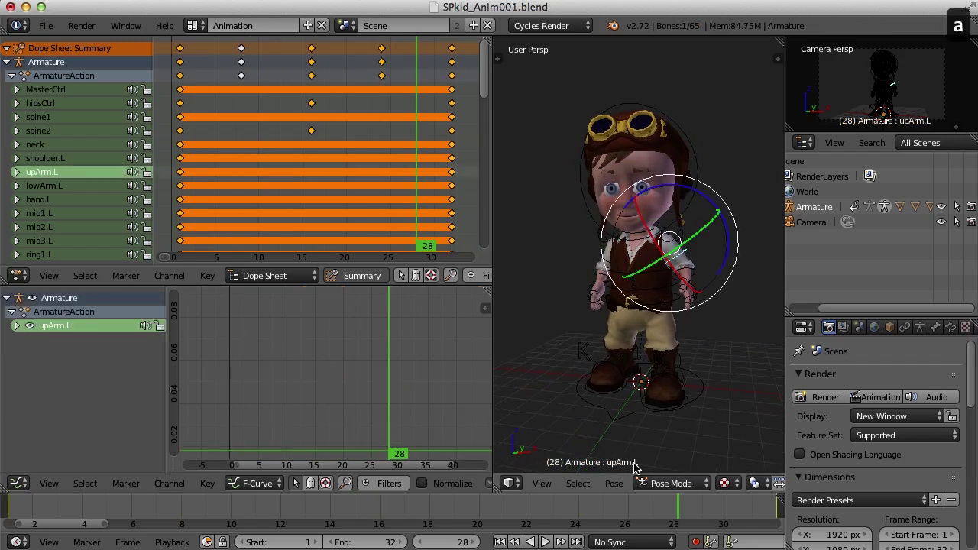
# - Auto-key upArm.L rotated outward at frame 16, then play the loop to check it
pyautogui.moveTo(684, 514); pyautogui.dragTo(577, 517)
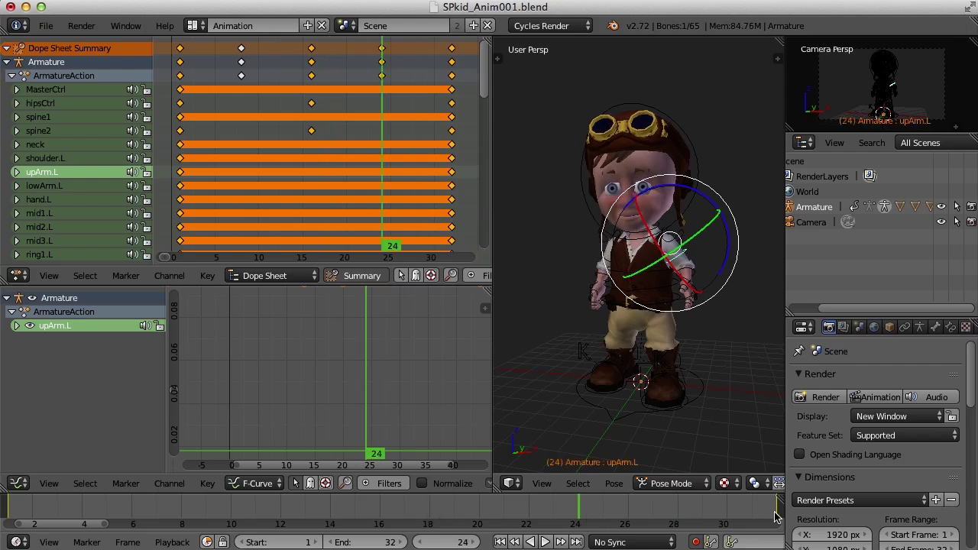
pyautogui.click(775, 517)
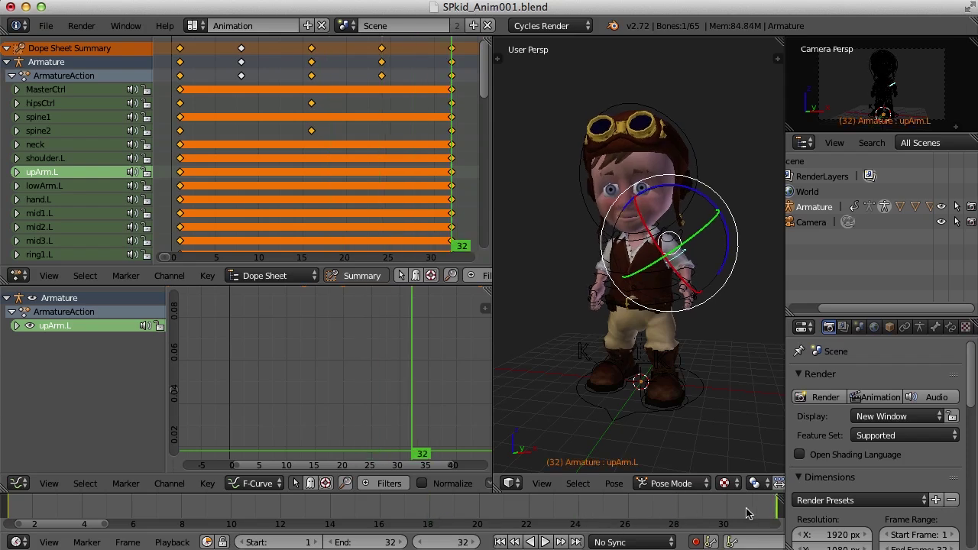
pyautogui.moveTo(748, 513); pyautogui.dragTo(380, 516)
pyautogui.keyDown('shift'); pyautogui.moveTo(682, 276); pyautogui.dragTo(650, 313, button='middle'); pyautogui.keyUp('shift')
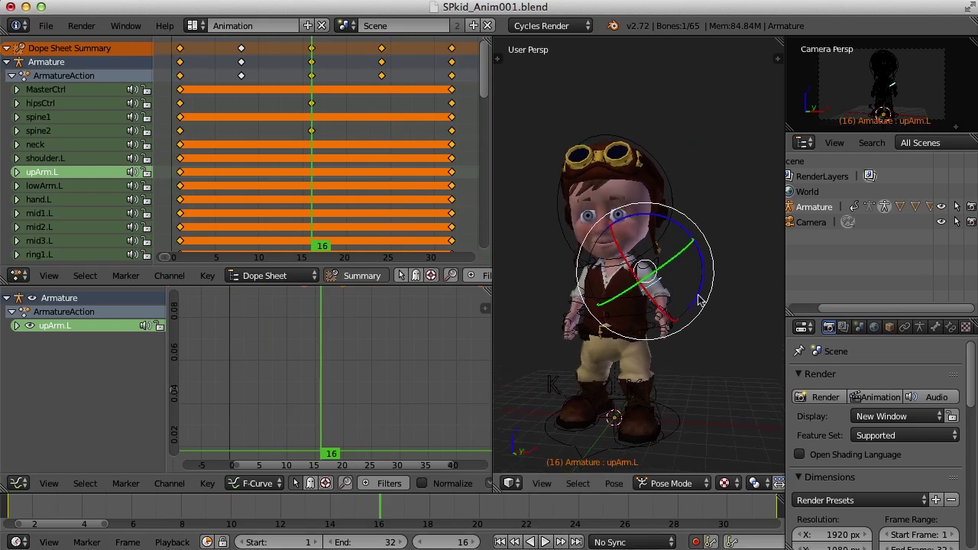
pyautogui.click(701, 300)
pyautogui.click(701, 299)
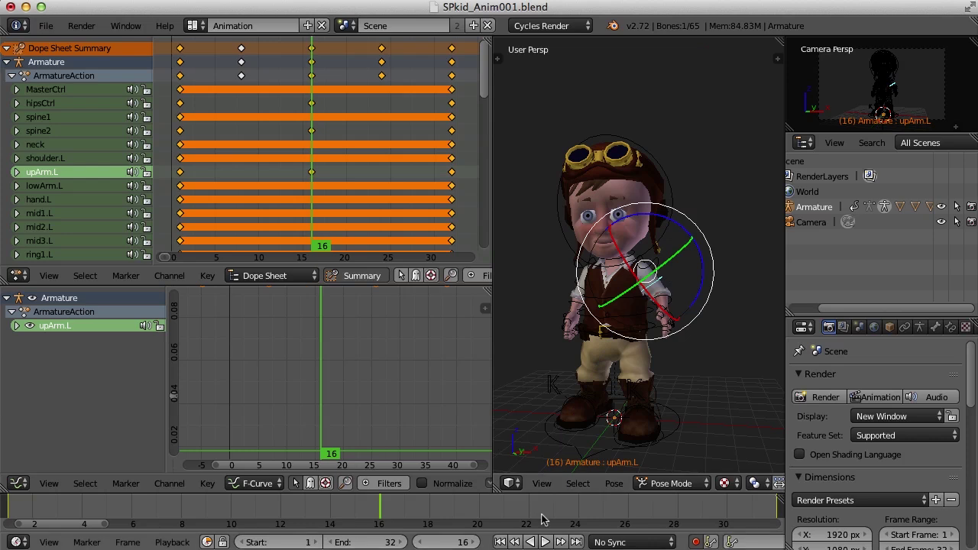
pyautogui.click(546, 543)
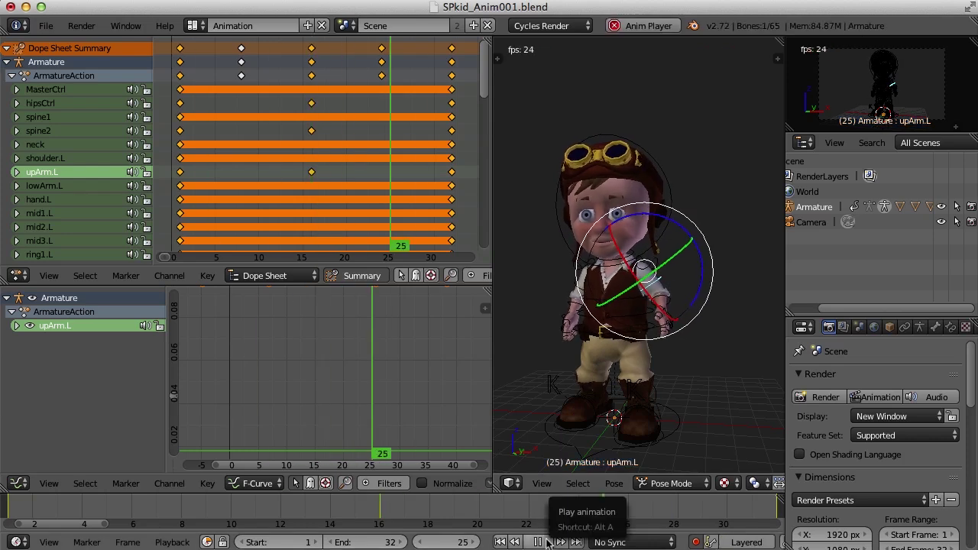
# - Stop playback and auto-key upArm.R rotated about 3° outward at frame 16
pyautogui.click(546, 543)
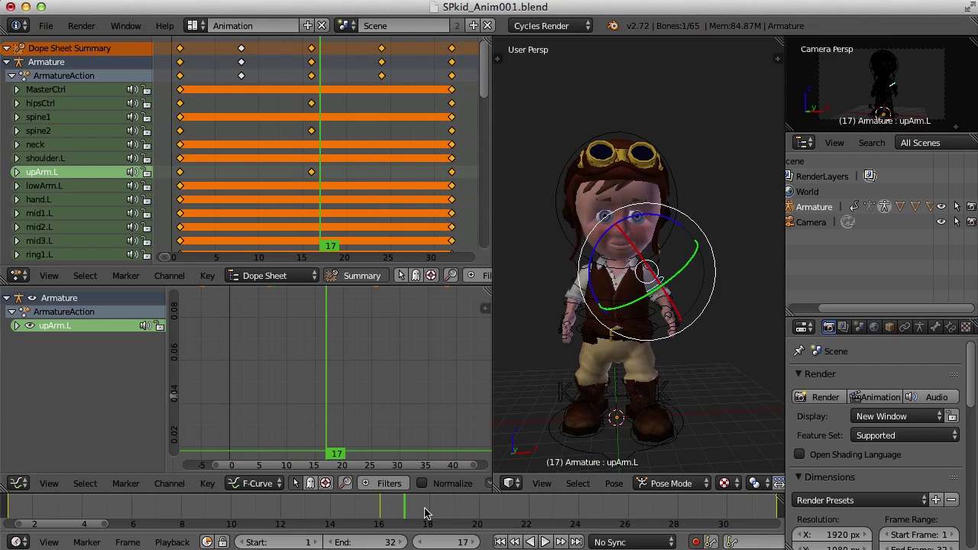
pyautogui.moveTo(408, 512); pyautogui.dragTo(386, 514)
pyautogui.scroll(4, 526, 363)
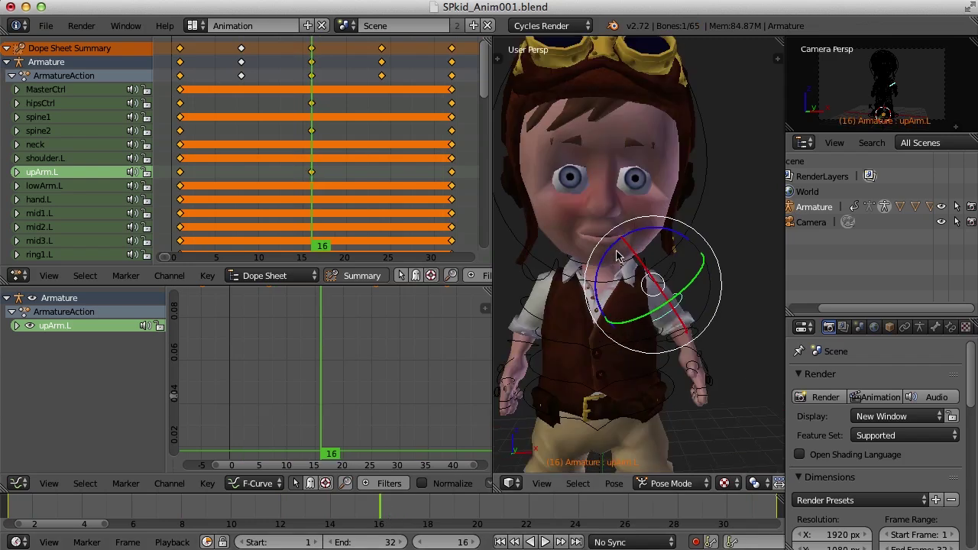
pyautogui.keyDown('shift'); pyautogui.moveTo(588, 373); pyautogui.dragTo(640, 275, button='middle'); pyautogui.keyUp('shift')
pyautogui.rightClick(640, 275)
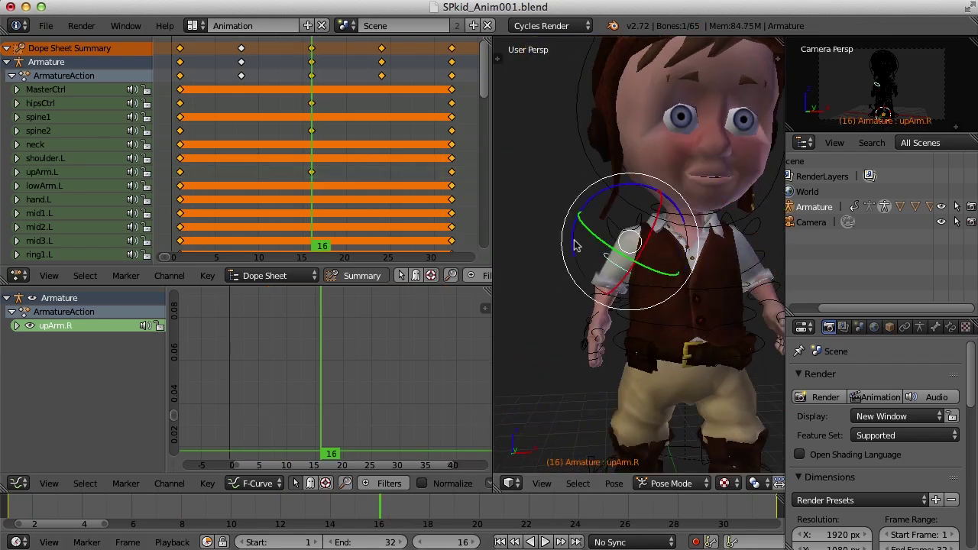
pyautogui.moveTo(573, 244); pyautogui.dragTo(575, 244)
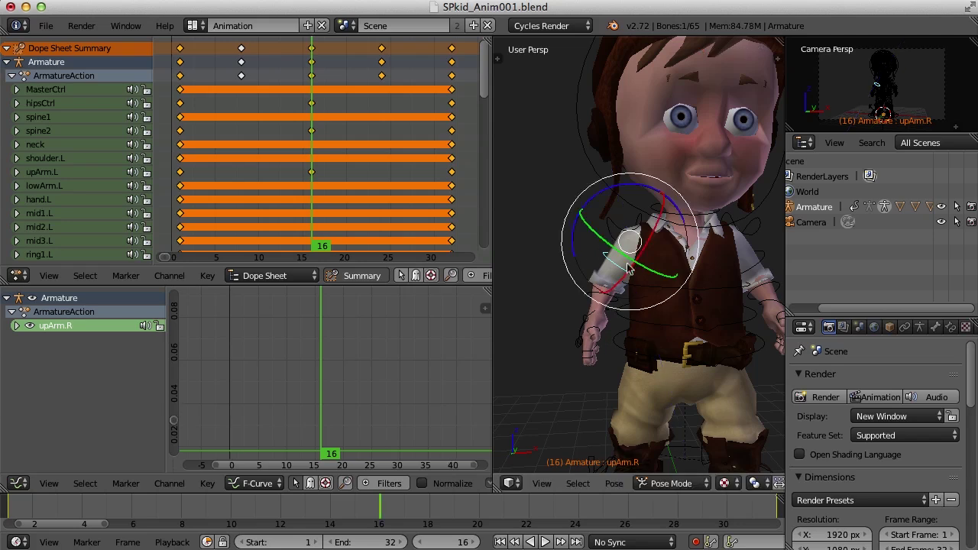
# - Return to frame 1, deselect all bones, and replay the idle loop viewing the whole character
pyautogui.click(500, 542)
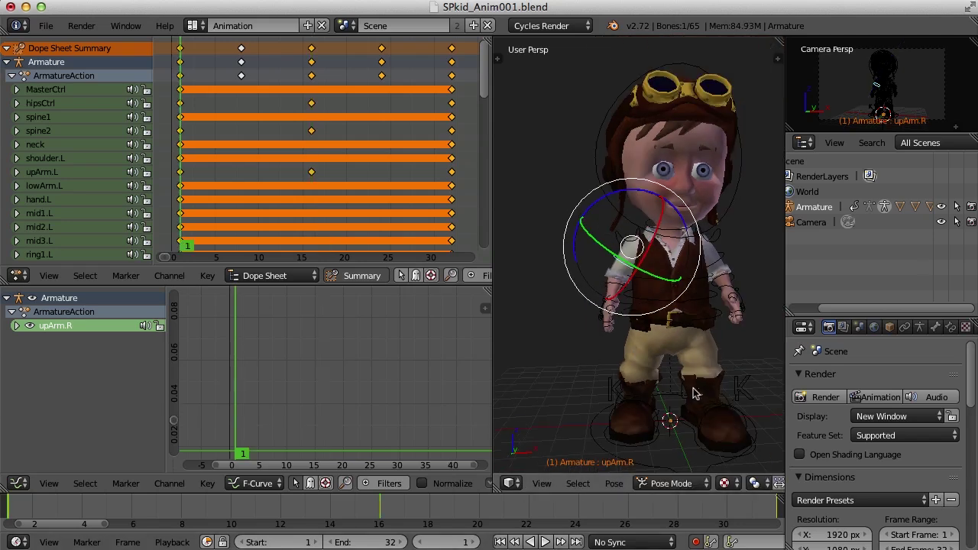
pyautogui.press('a')
pyautogui.click(548, 543)
pyautogui.moveTo(671, 406); pyautogui.dragTo(655, 352, button='middle')
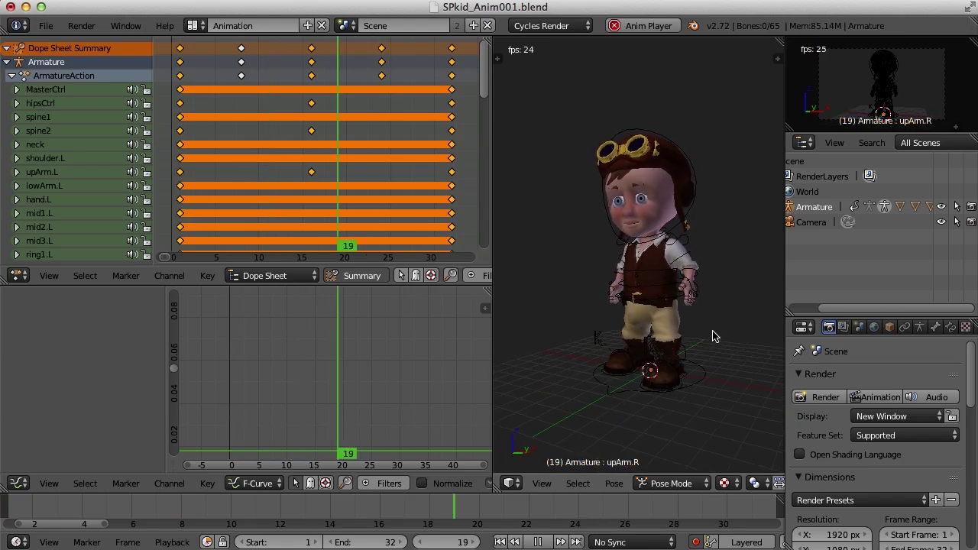
# - Orbit the playing loop from behind and back to a front three-quarter view, then stop at frame 8
pyautogui.moveTo(714, 334); pyautogui.dragTo(566, 343, button='middle')
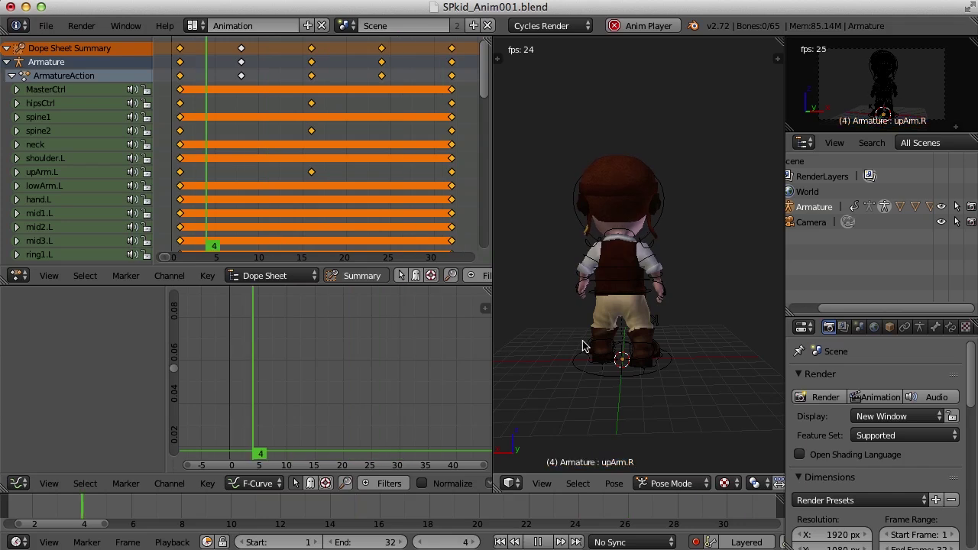
pyautogui.moveTo(634, 328); pyautogui.dragTo(667, 364, button='middle')
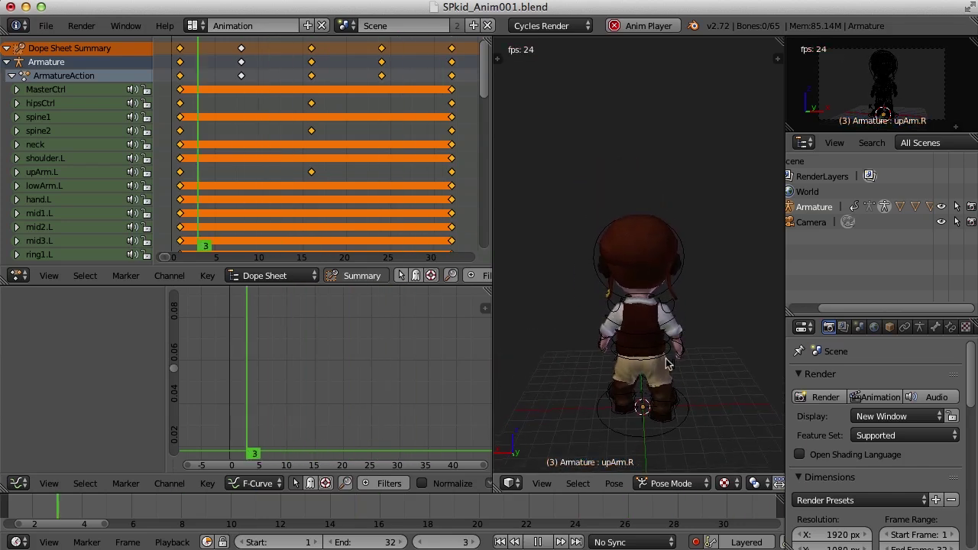
pyautogui.moveTo(614, 363); pyautogui.dragTo(673, 373, button='middle')
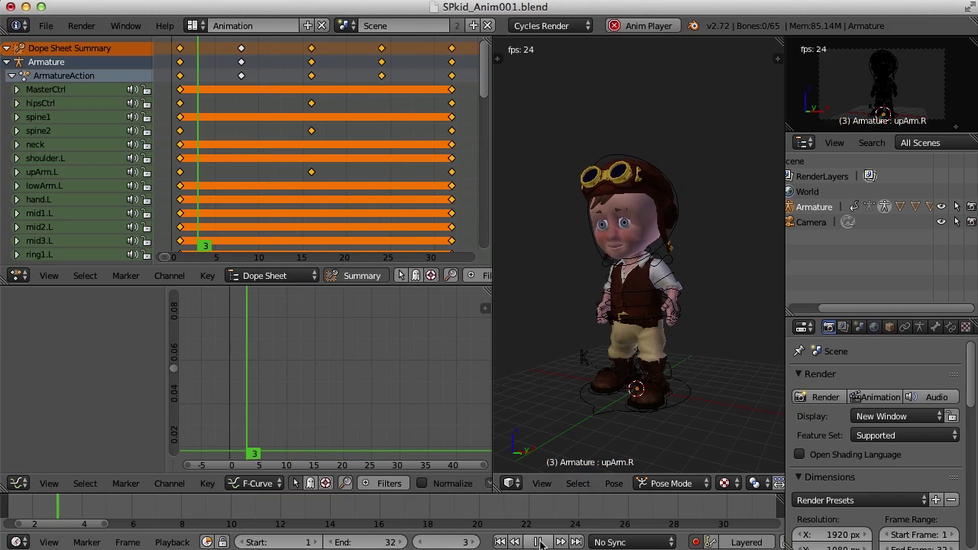
pyautogui.hotkey('alt', 'a')
# - Pick Default from the Info header's layout list and play the idle loop with Alt+A
pyautogui.click(197, 26)
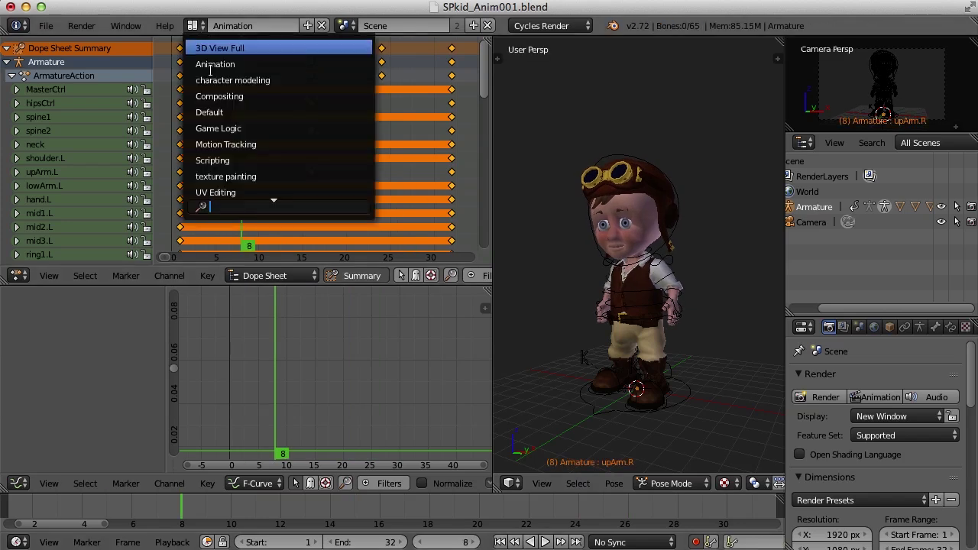
pyautogui.click(229, 111)
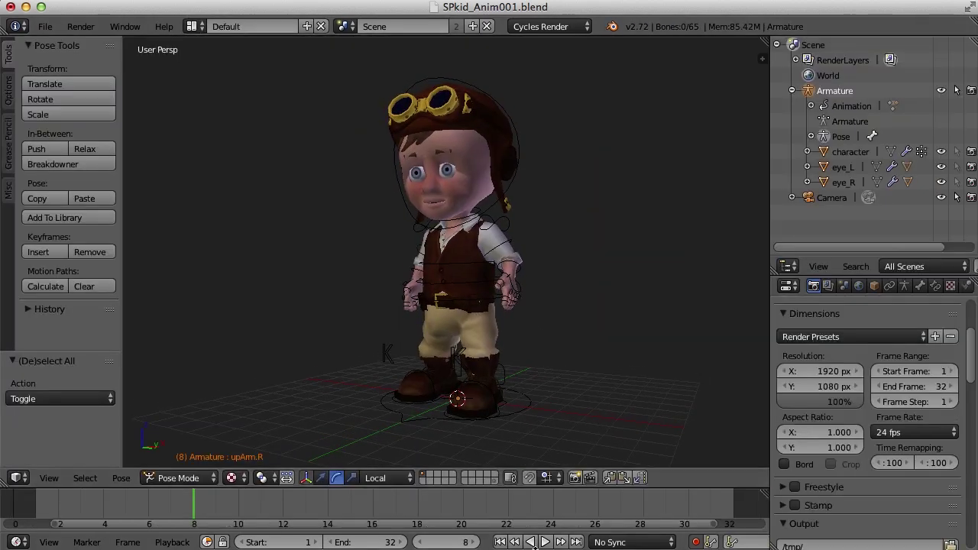
pyautogui.hotkey('alt', 'a')
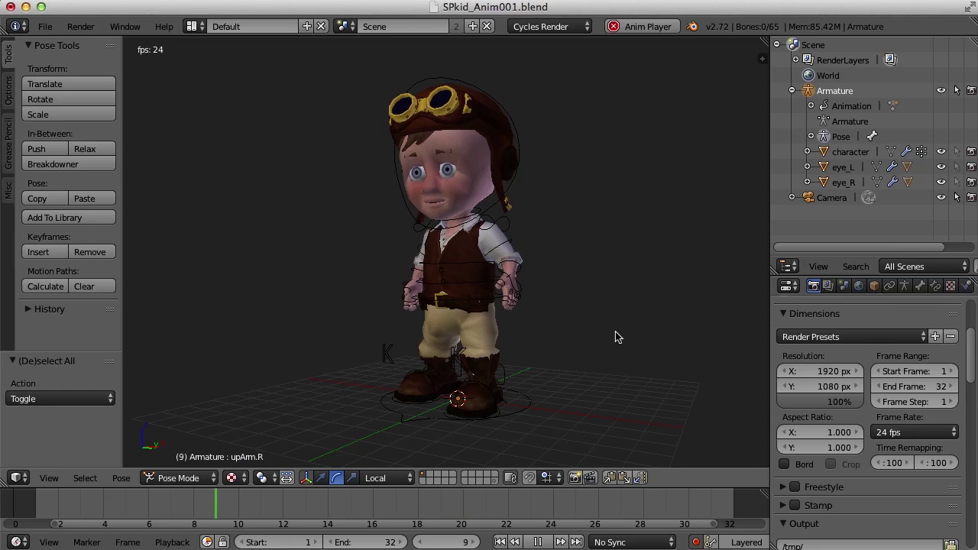